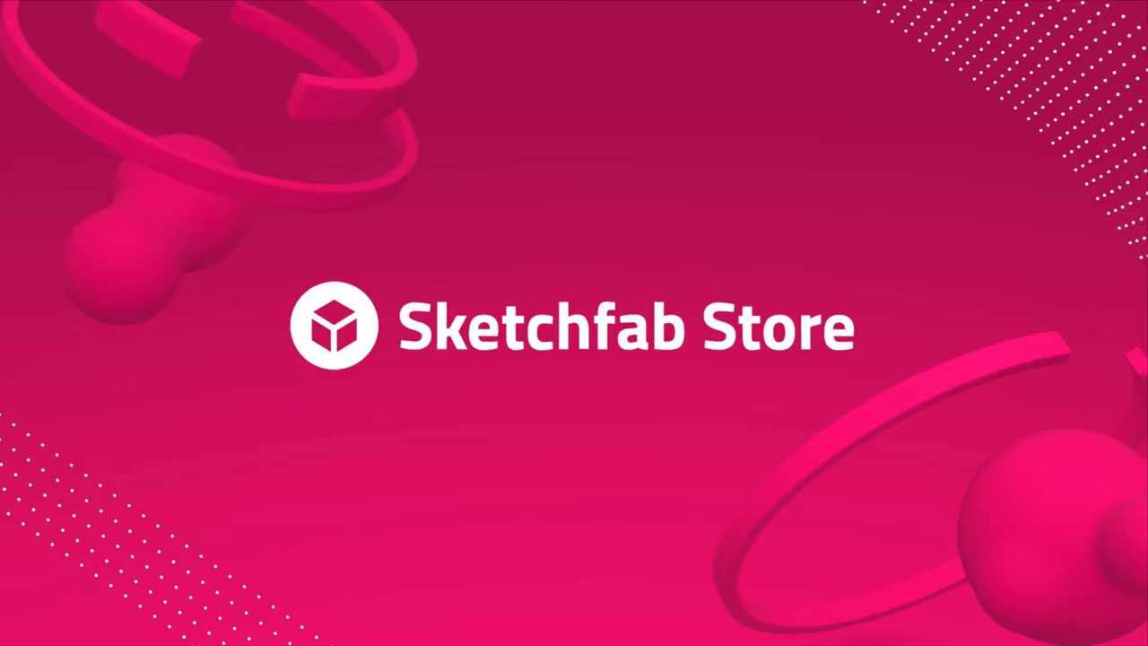
pyautogui.scroll(-5, 1129, 160)
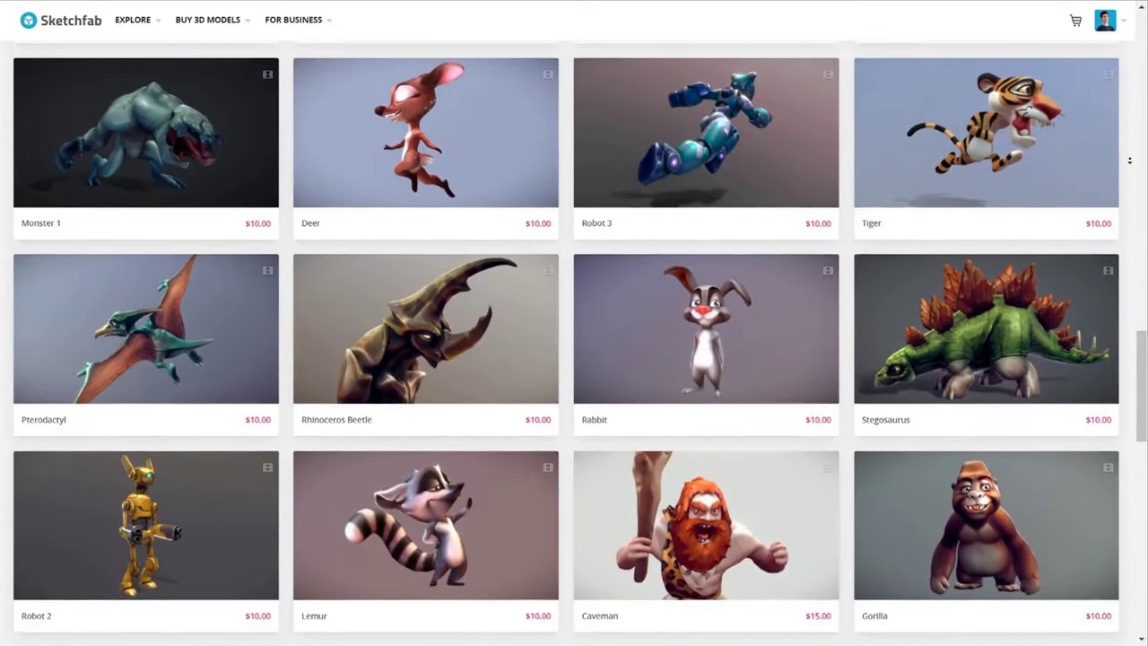
pyautogui.scroll(-2, 1129, 160)
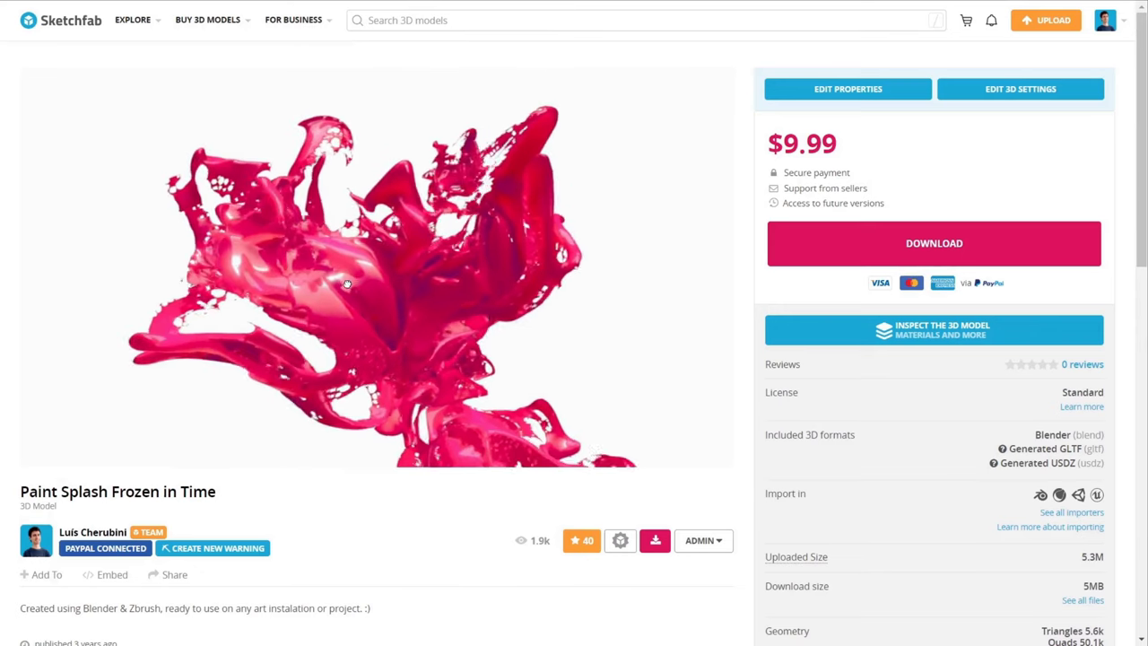
pyautogui.moveTo(347, 284)
pyautogui.mouseDown()
pyautogui.moveTo(397, 282)
pyautogui.moveTo(410, 269)
pyautogui.mouseUp()
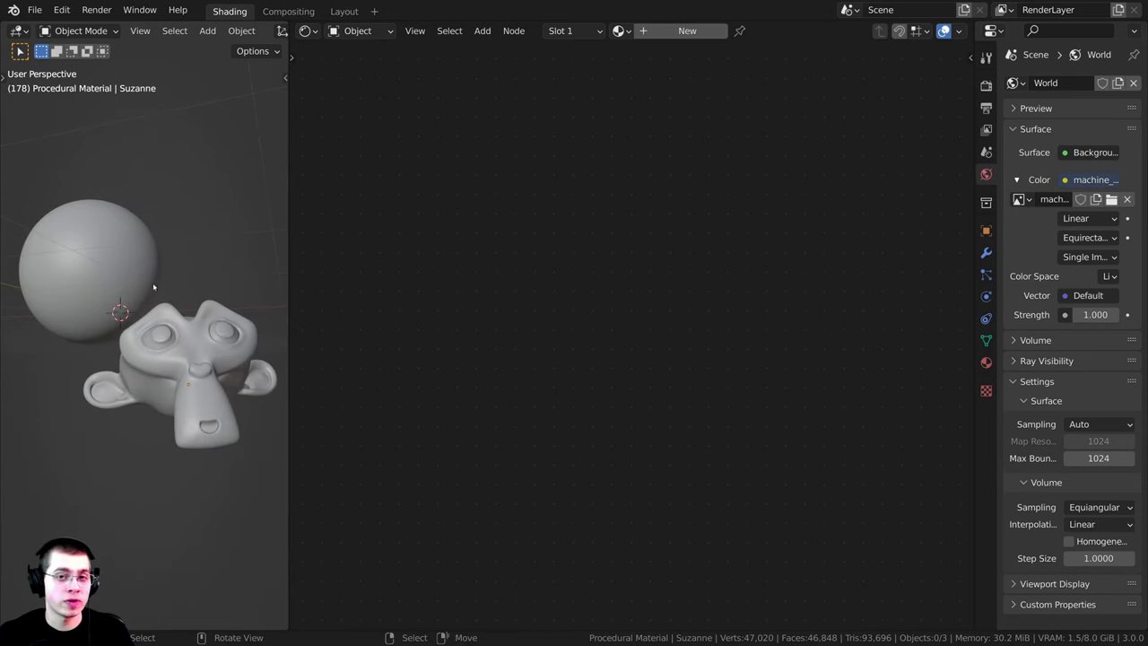
# Select the Suzanne monkey head in the 3D viewport
pyautogui.moveTo(154, 287)
pyautogui.mouseDown(button='middle')
pyautogui.moveTo(158, 297)
pyautogui.moveTo(113, 258)
pyautogui.moveTo(79, 267)
pyautogui.mouseUp(button='middle')
pyautogui.click(113, 258)
pyautogui.click(221, 326)
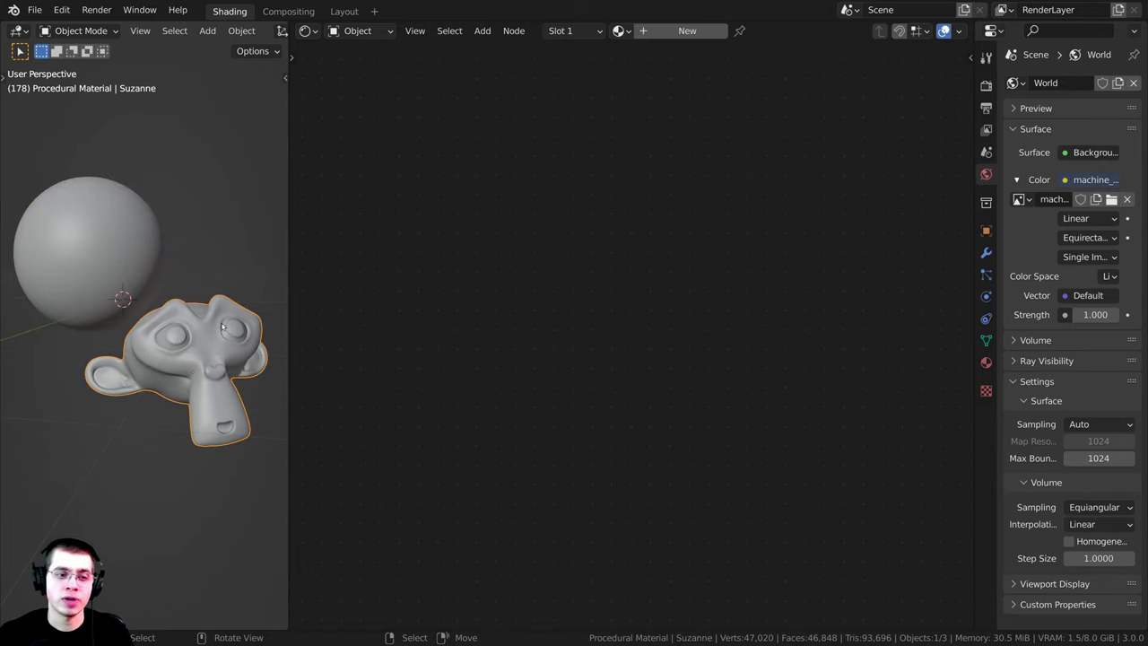
pyautogui.scroll(2, 133, 359)
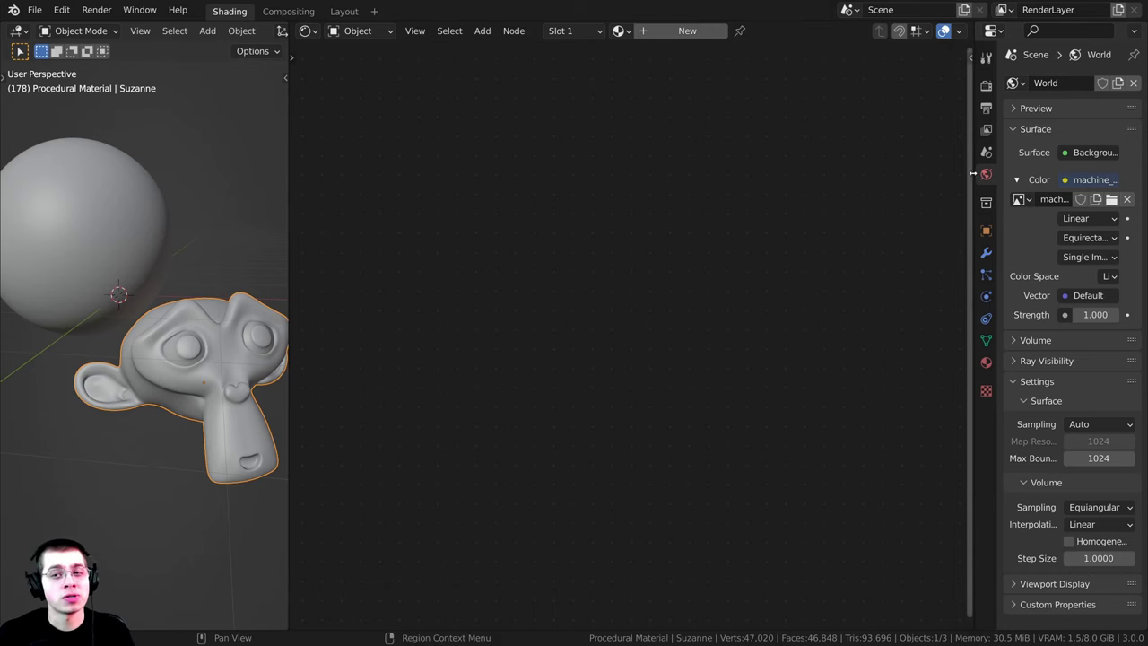
# Enlarge the world properties area enough to read the full name of the HDR environment image, leaving the name unedited
pyautogui.moveTo(972, 180); pyautogui.dragTo(902, 180)
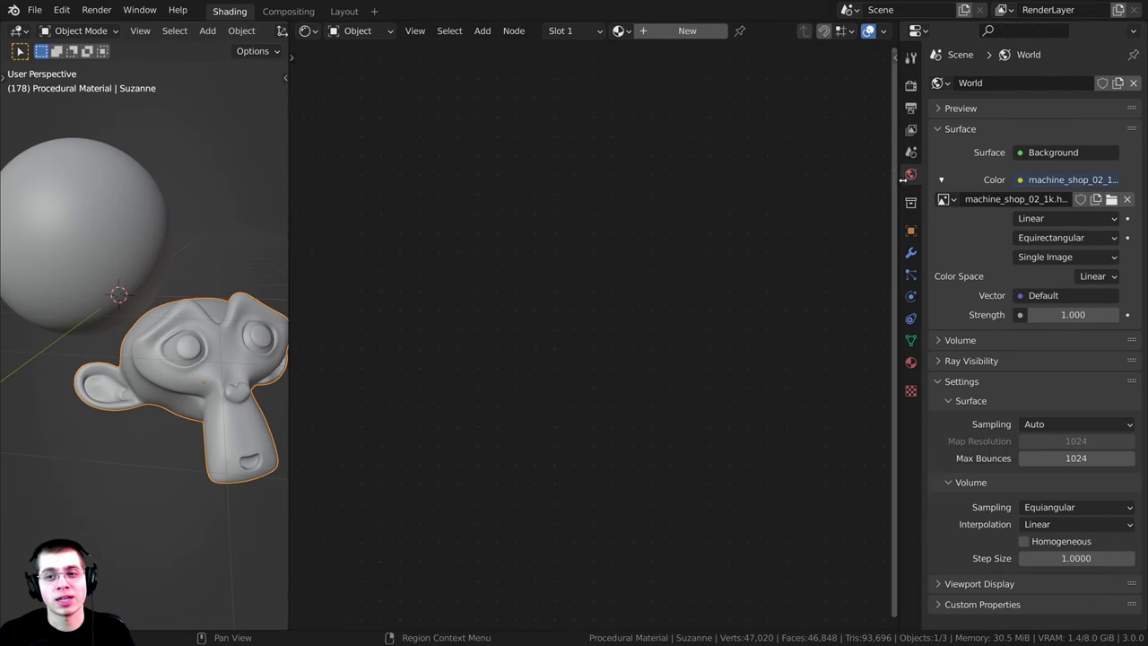
pyautogui.click(981, 201)
pyautogui.moveTo(1028, 200); pyautogui.dragTo(1064, 199)
pyautogui.click(1040, 199)
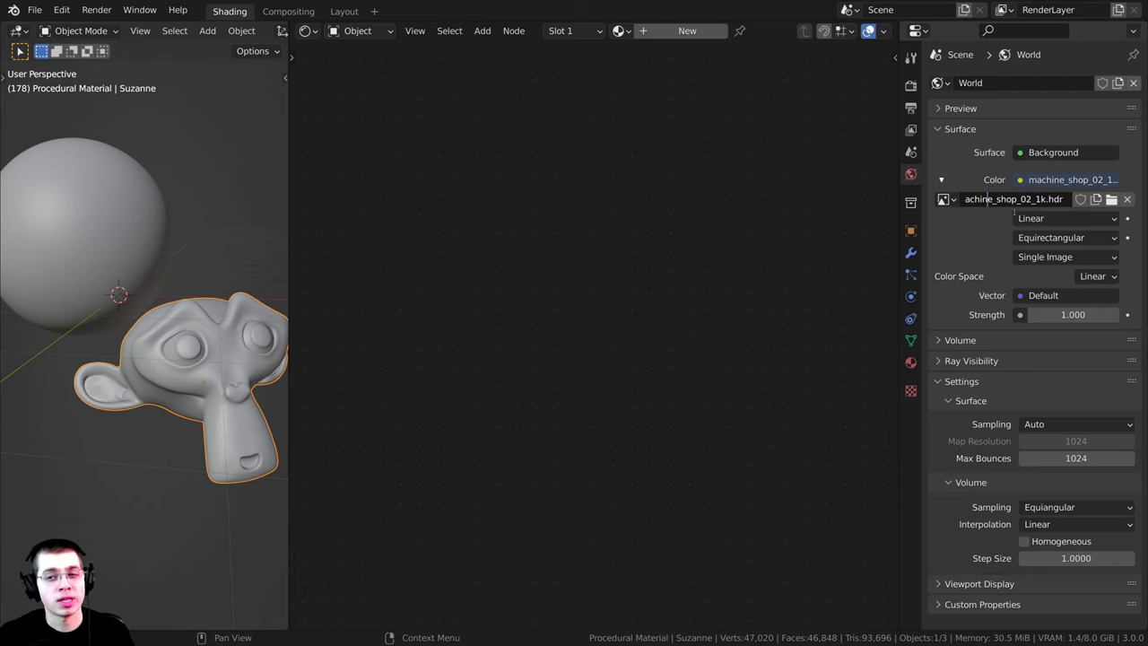
pyautogui.click(930, 161)
pyautogui.moveTo(898, 187); pyautogui.dragTo(849, 187)
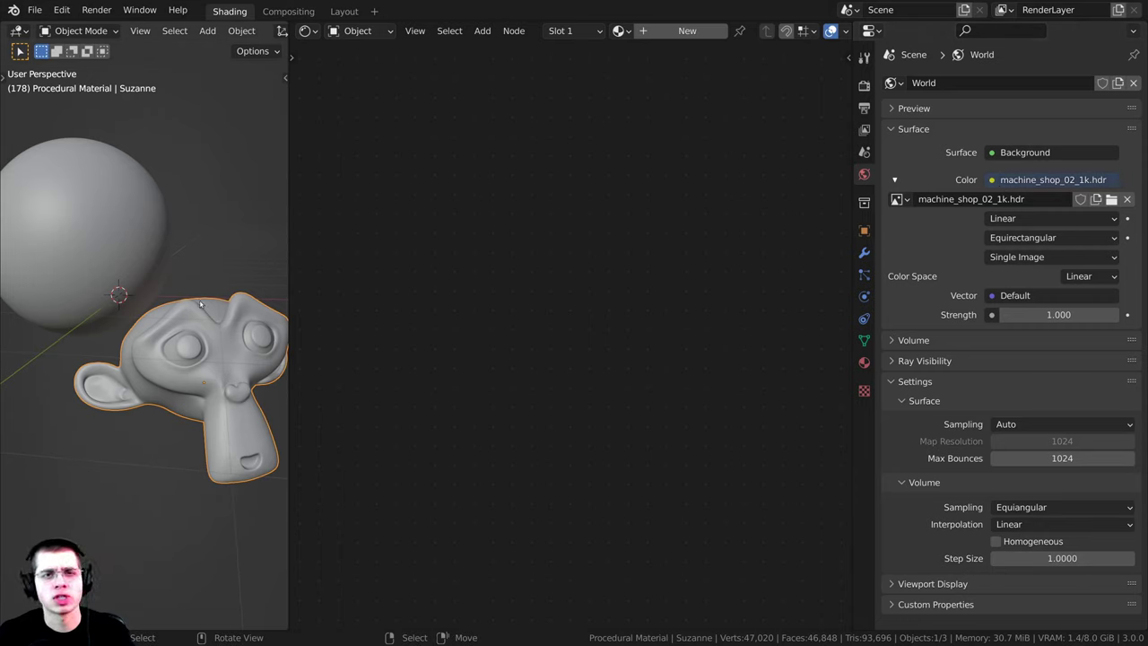
pyautogui.doubleClick(970, 199)
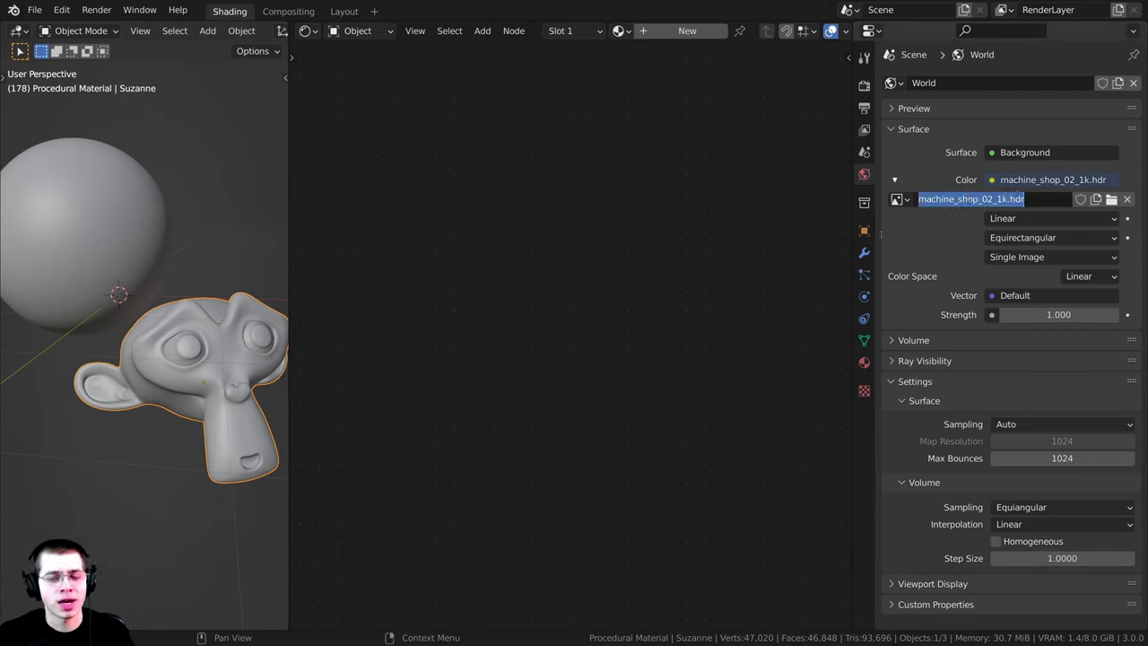
pyautogui.press('Escape')
pyautogui.moveTo(848, 224); pyautogui.dragTo(952, 229)
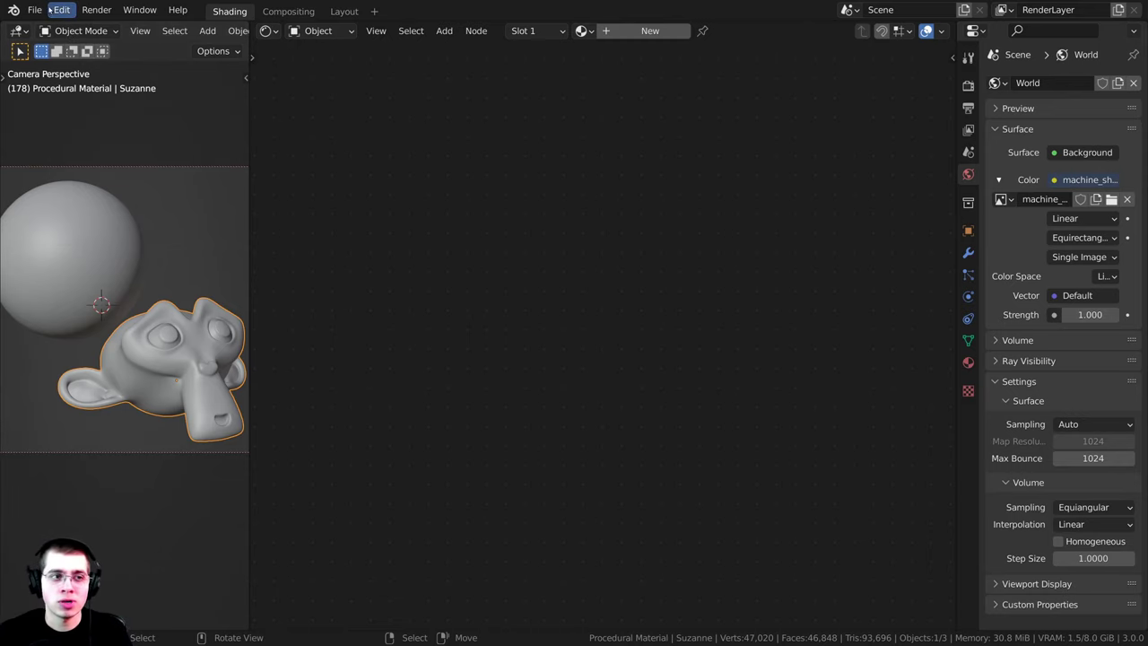
# Check in the add-on preferences that the Node Wrangler add-on is enabled
pyautogui.click(61, 10)
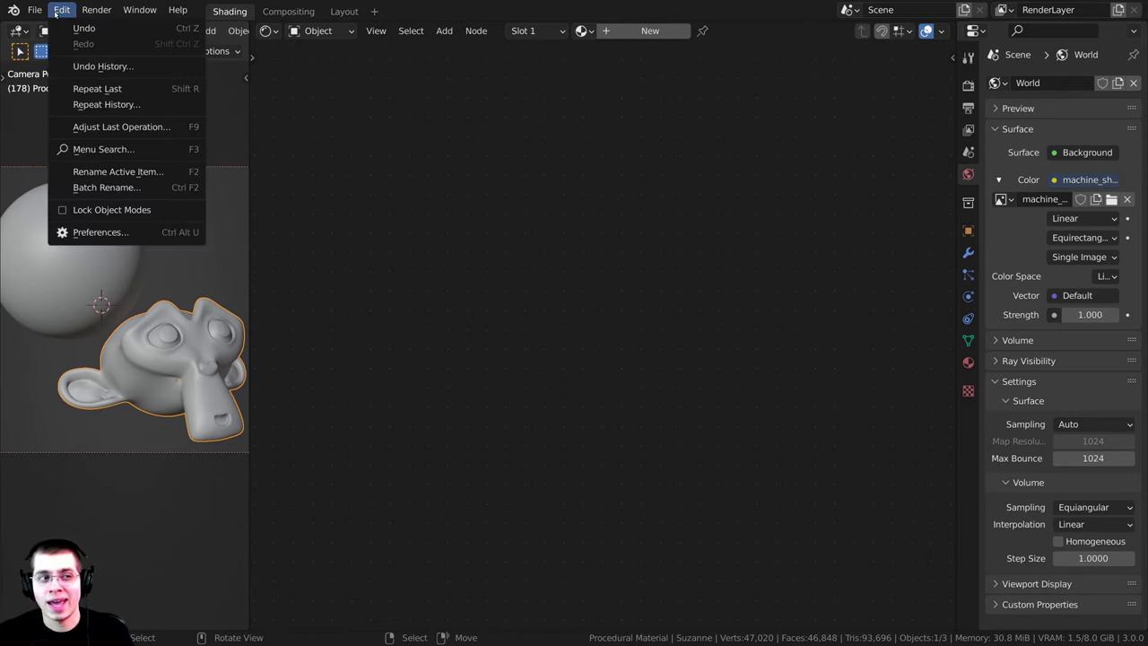
pyautogui.click(95, 232)
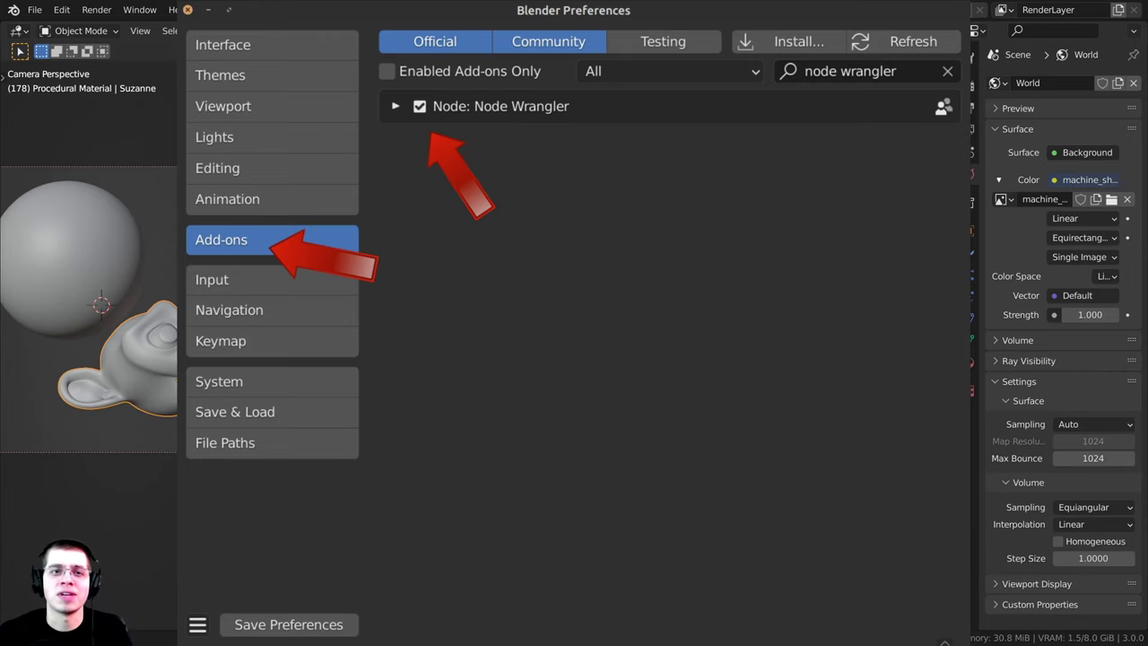
pyautogui.click(187, 10)
# Create a new material named galvanized steel on the Suzanne monkey head
pyautogui.moveTo(250, 177); pyautogui.dragTo(258, 176)
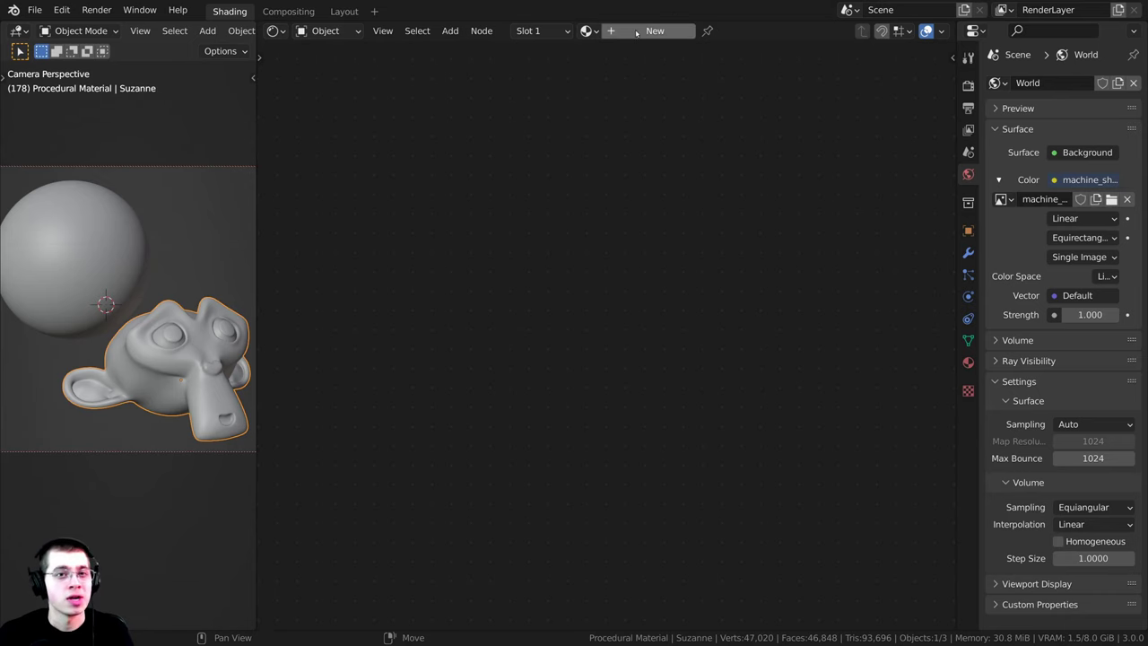
pyautogui.click(645, 30)
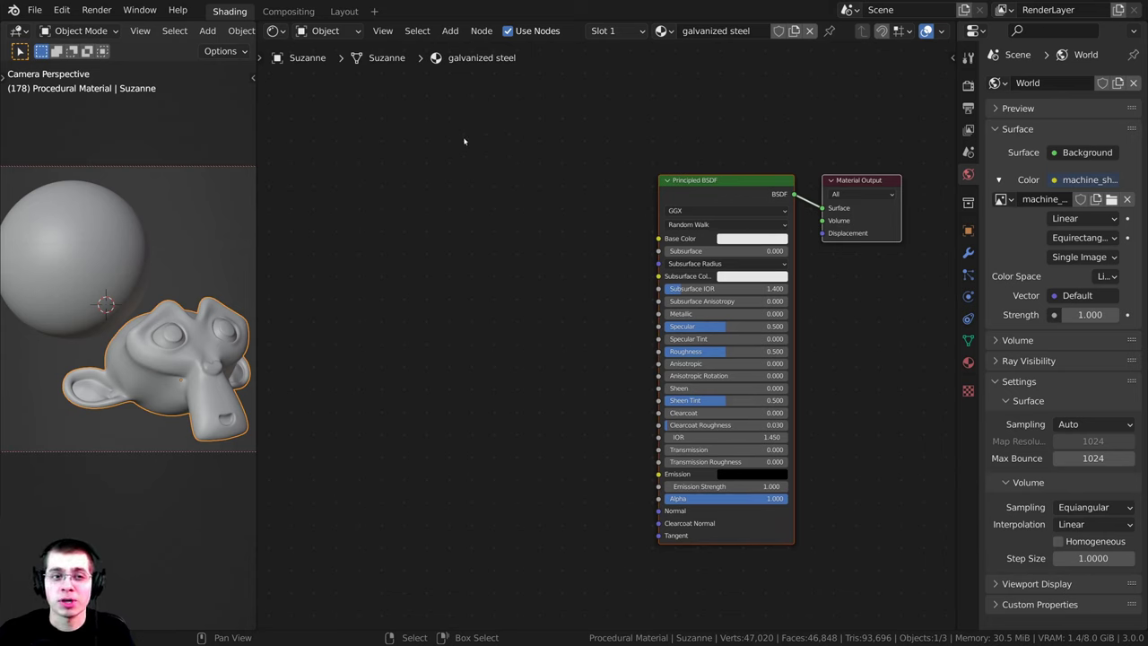
# Add a Voronoi Texture node to the material and place it ahead of the Principled BSDF
pyautogui.hotkey('shift', 'a')
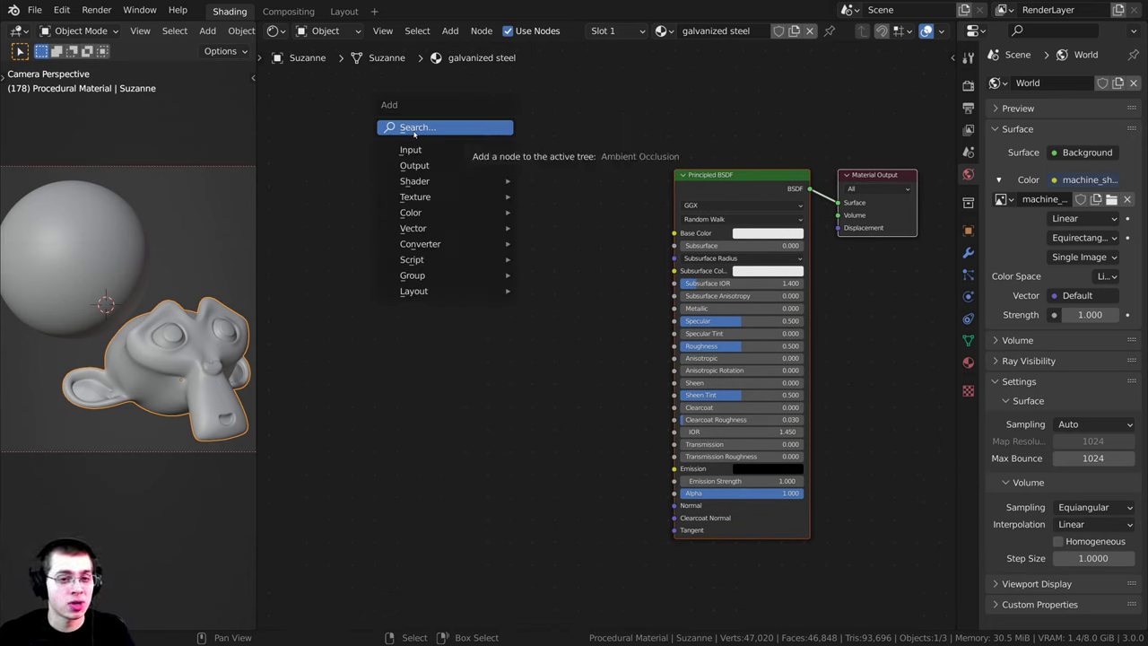
pyautogui.click(414, 128)
pyautogui.write('vor')
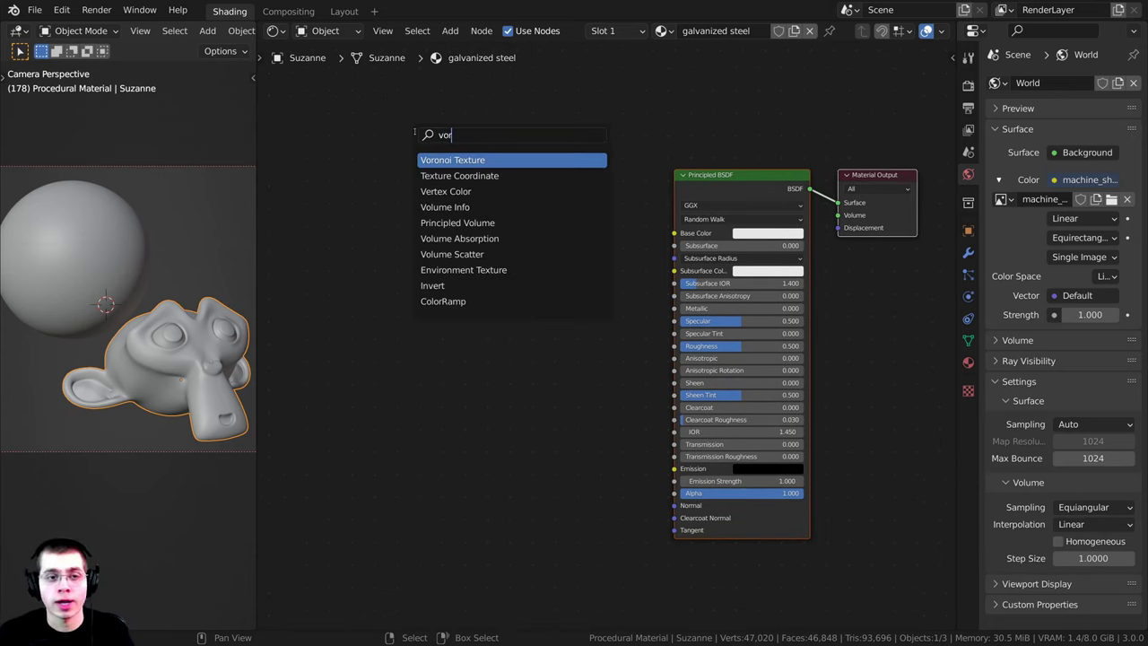
pyautogui.press('Return')
pyautogui.click(425, 249)
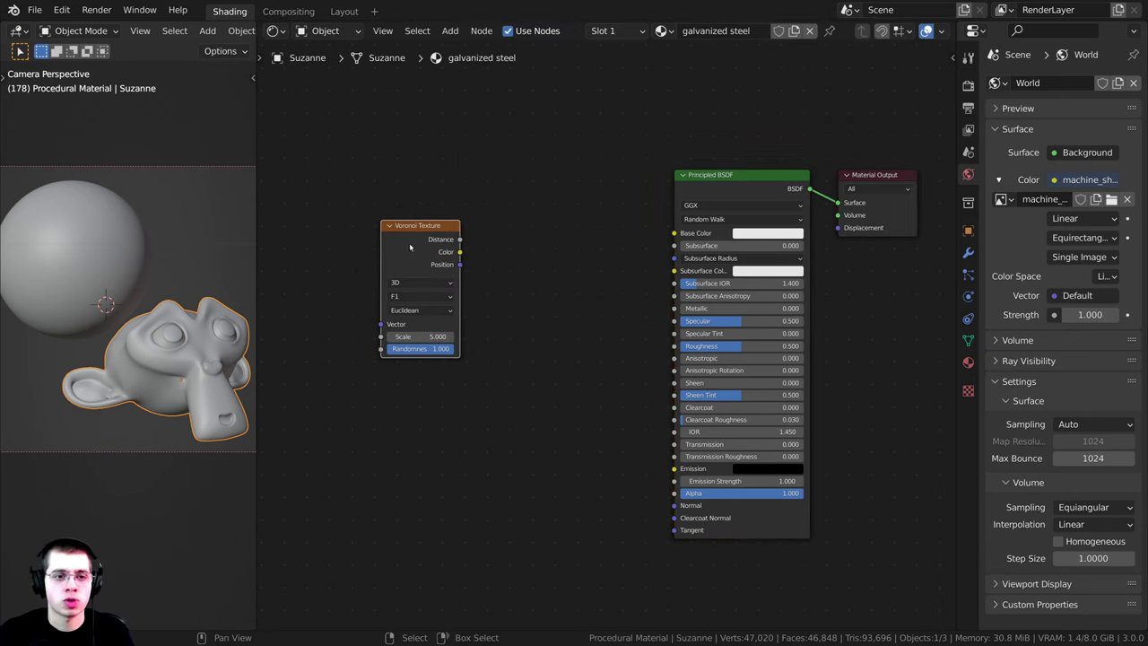
pyautogui.moveTo(425, 250); pyautogui.dragTo(493, 253, button='middle')
pyautogui.moveTo(493, 252); pyautogui.dragTo(501, 245)
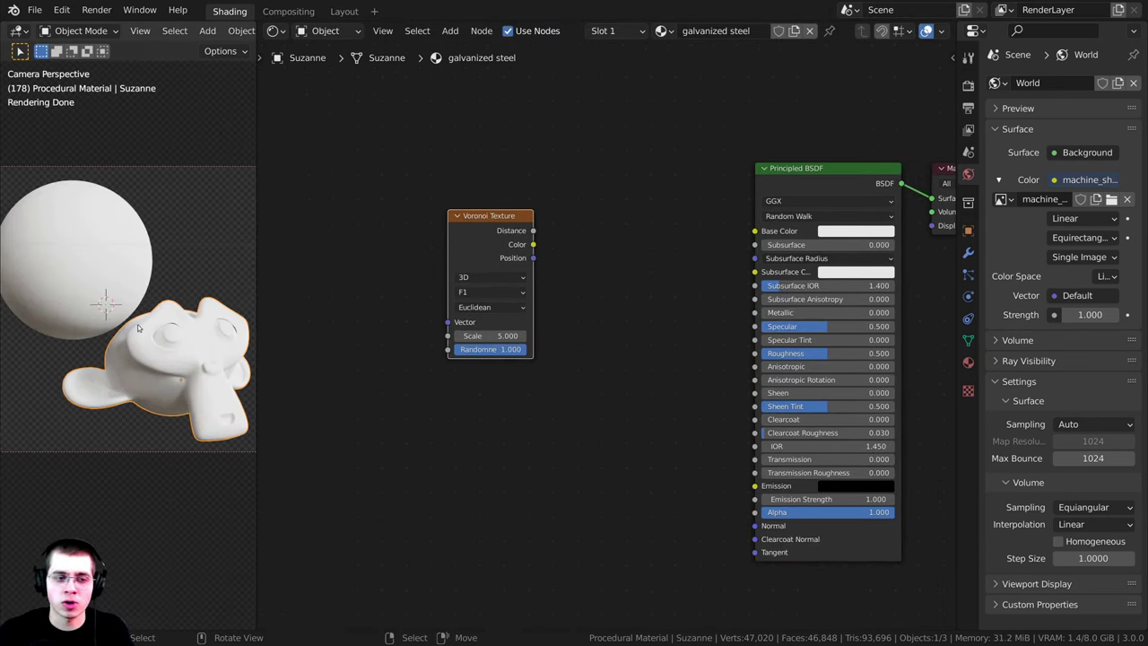
# Switch the 3D viewport to rendered shading and reposition the Voronoi Texture node slightly
pyautogui.press('z')
pyautogui.click(176, 241)
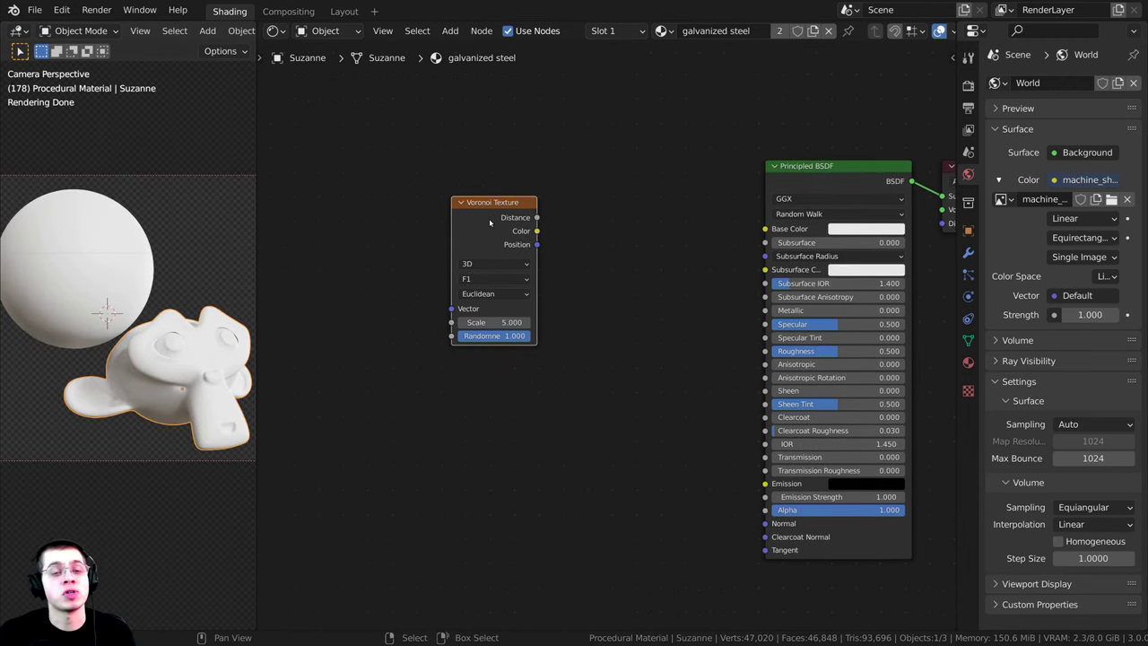
pyautogui.moveTo(489, 218); pyautogui.dragTo(500, 245)
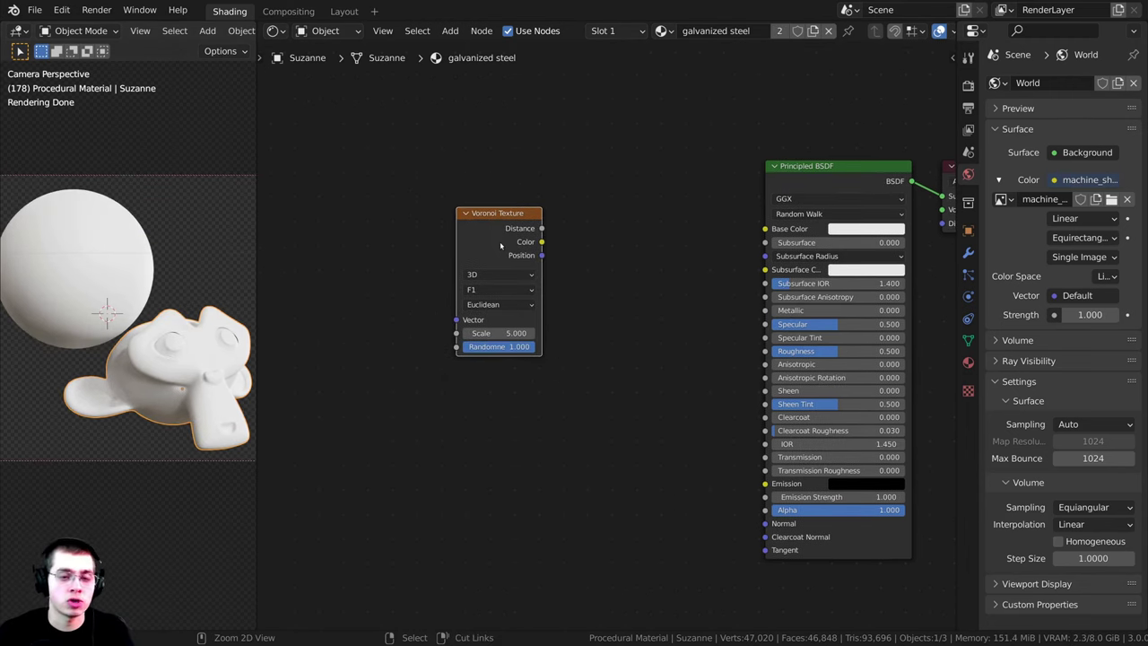
# Preview the Voronoi Texture's Distance output, compare it with the Principled BSDF, and return the preview to the Voronoi Texture
pyautogui.keyDown('ctrl'); pyautogui.keyDown('shift'); pyautogui.click(513, 236); pyautogui.keyUp('shift'); pyautogui.keyUp('ctrl')
pyautogui.moveTo(769, 203); pyautogui.dragTo(727, 210, button='middle')
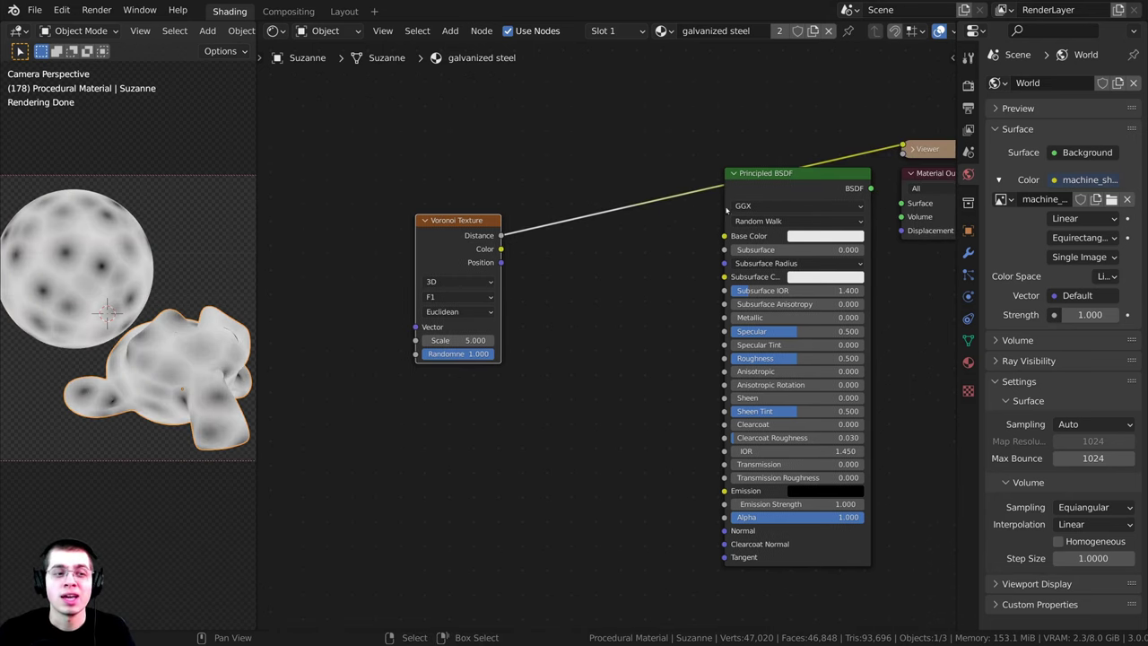
pyautogui.keyDown('ctrl'); pyautogui.keyDown('shift'); pyautogui.click(765, 193); pyautogui.keyUp('shift'); pyautogui.keyUp('ctrl')
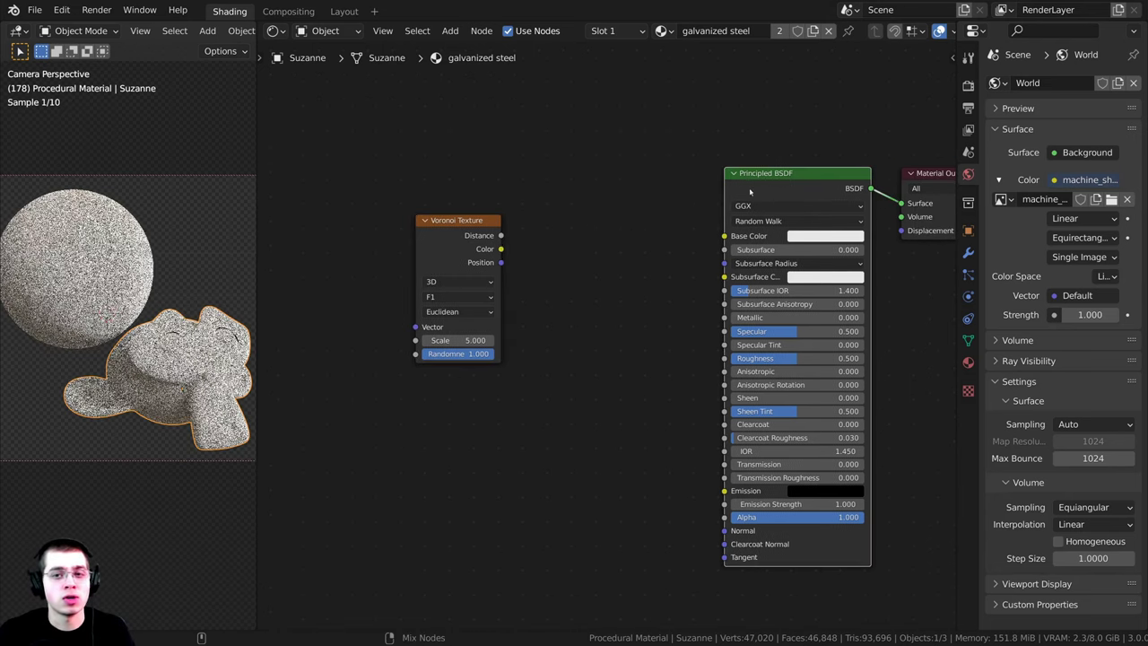
pyautogui.keyDown('ctrl'); pyautogui.keyDown('shift'); pyautogui.click(454, 244); pyautogui.keyUp('shift'); pyautogui.keyUp('ctrl')
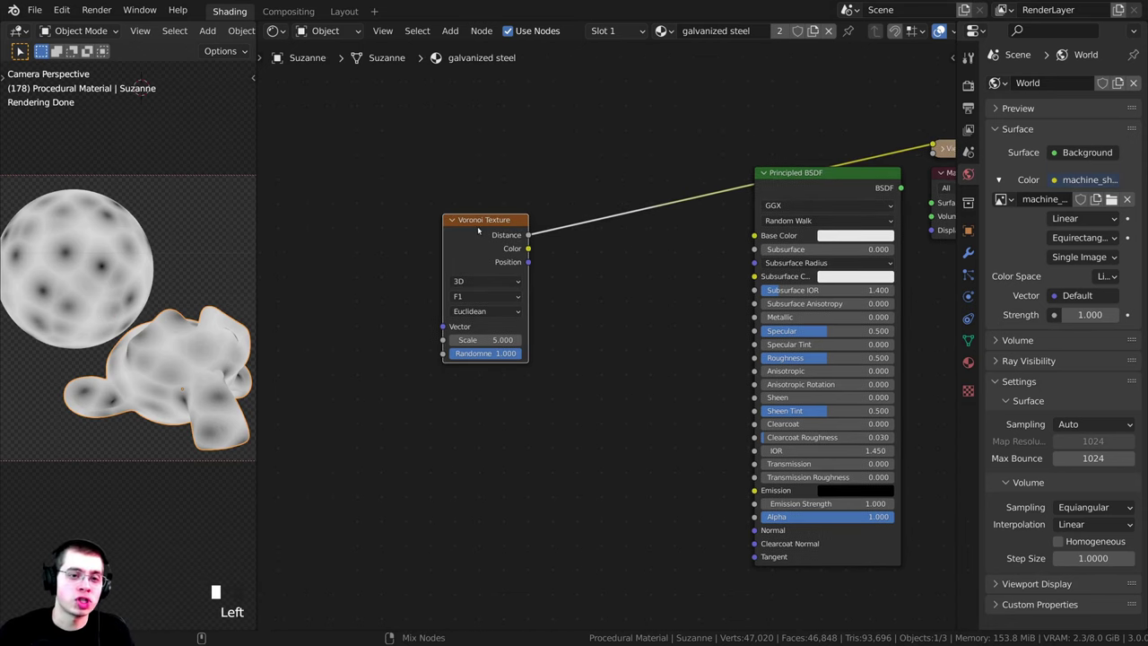
pyautogui.scroll(1, 478, 232)
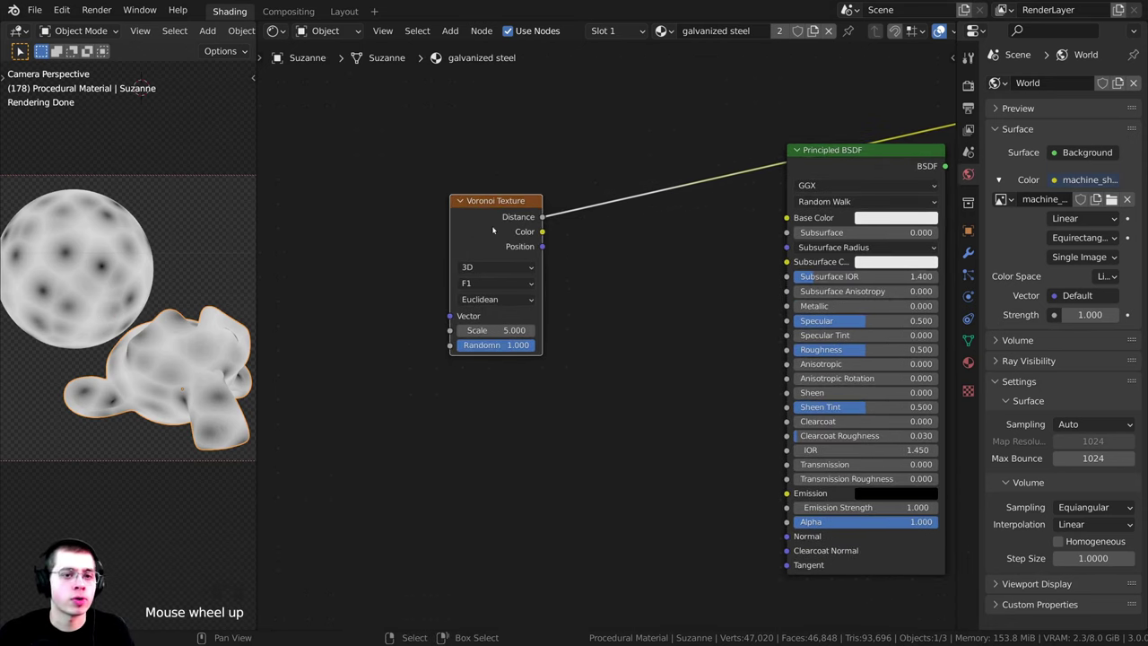
# Add connected Texture Coordinate and Mapping nodes in front of the Voronoi Texture using Node Wrangler's texture setup
pyautogui.moveTo(480, 226); pyautogui.dragTo(439, 256)
pyautogui.scroll(-1, 438, 256)
pyautogui.moveTo(438, 257); pyautogui.dragTo(656, 244, button='middle')
pyautogui.scroll(-2, 490, 267)
pyautogui.hotkey('ctrl', 't')
pyautogui.scroll(1, 528, 279)
pyautogui.press('a')
pyautogui.moveTo(533, 271); pyautogui.dragTo(534, 248)
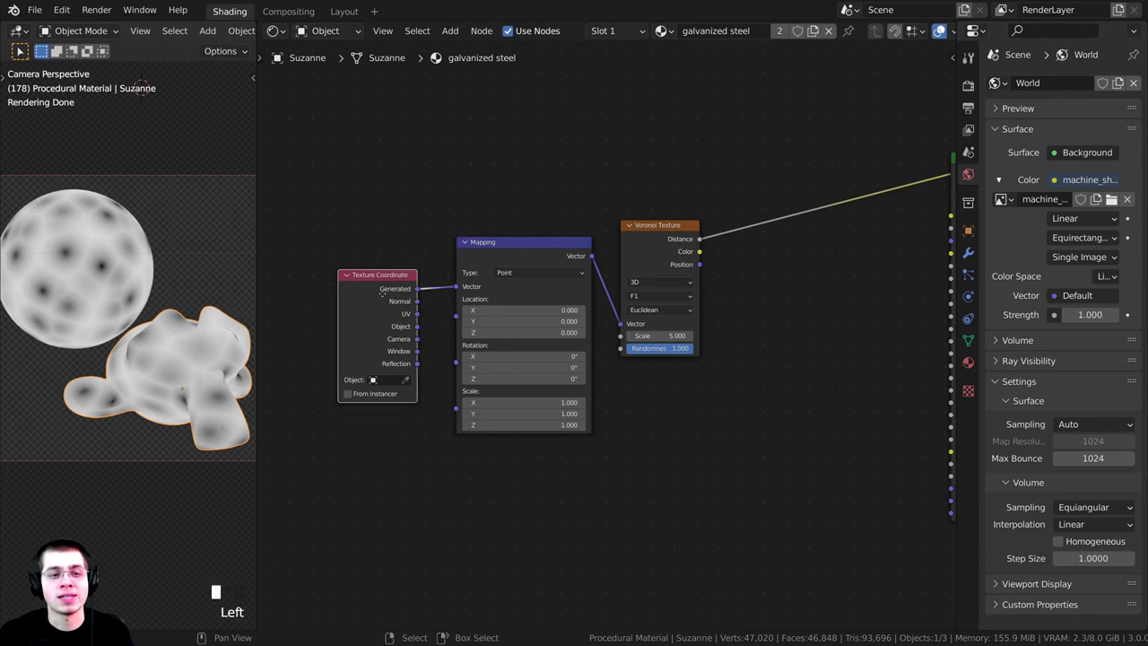
# Arrange the Texture Coordinate and Mapping nodes in front of the Voronoi Texture
pyautogui.moveTo(376, 274); pyautogui.dragTo(381, 264)
pyautogui.moveTo(526, 275); pyautogui.dragTo(516, 274)
pyautogui.scroll(1, 493, 300)
pyautogui.moveTo(516, 275); pyautogui.dragTo(492, 298, button='middle')
pyautogui.scroll(-1, 493, 300)
# Delete the Mapping node and connect the Texture Coordinate's Object output straight to the Voronoi Texture's Vector input
pyautogui.moveTo(484, 273)
pyautogui.mouseDown()
pyautogui.moveTo(488, 259)
pyautogui.moveTo(478, 265)
pyautogui.mouseUp()
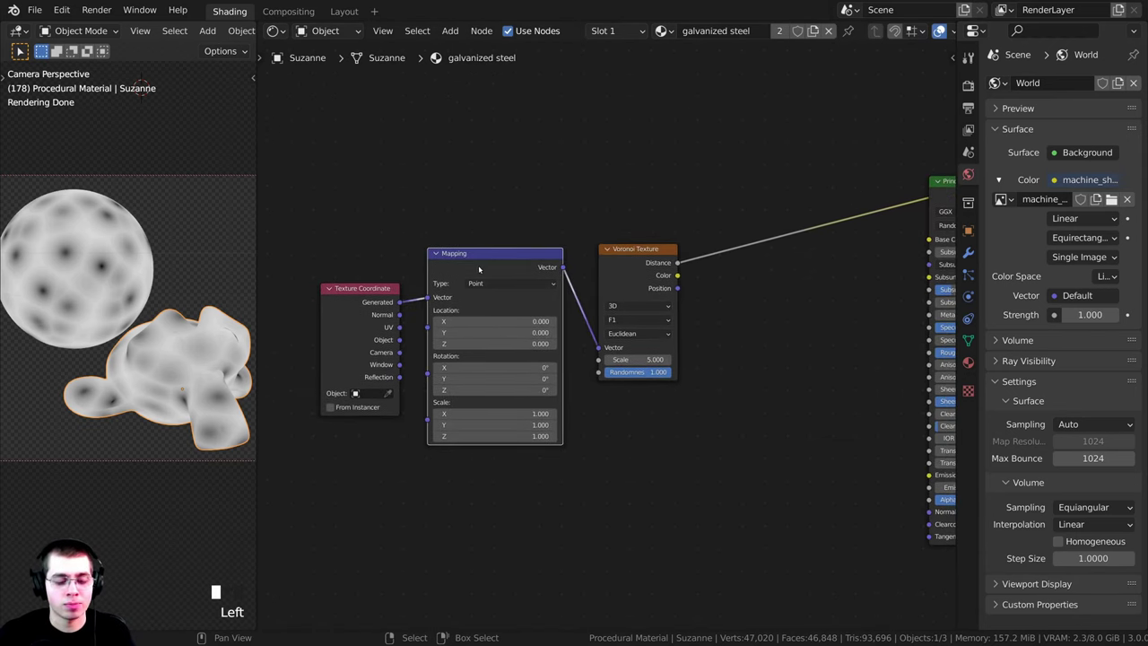
pyautogui.press('x')
pyautogui.click(397, 305)
pyautogui.scroll(3, 323, 352)
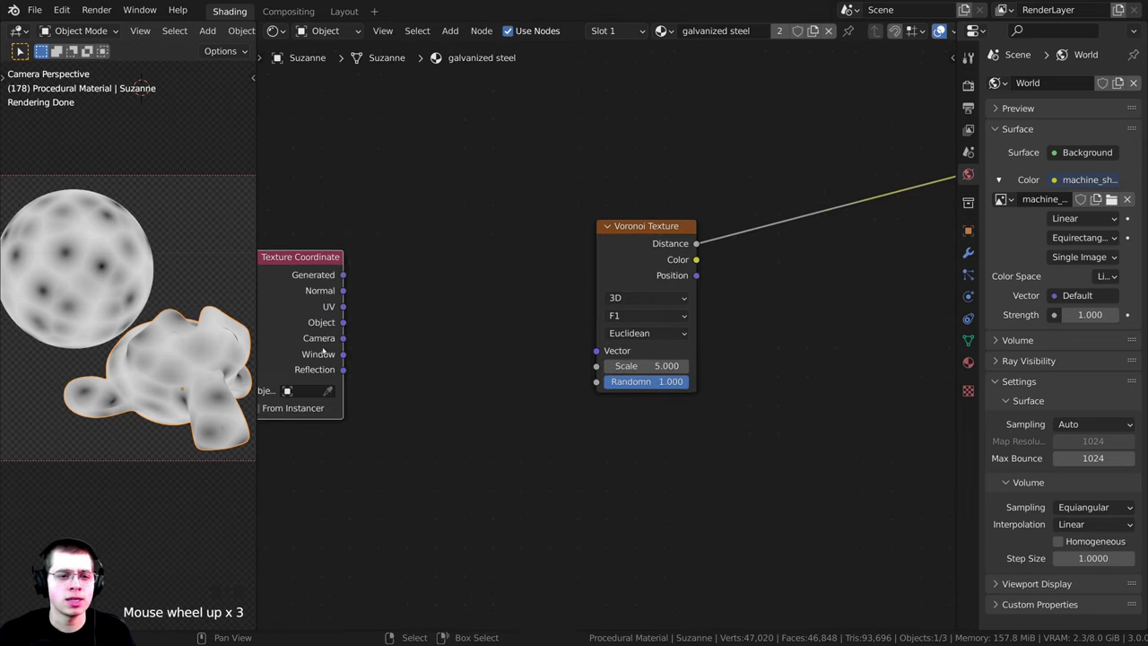
pyautogui.moveTo(312, 329); pyautogui.dragTo(601, 349)
pyautogui.moveTo(392, 339); pyautogui.dragTo(457, 359)
pyautogui.moveTo(603, 245); pyautogui.dragTo(591, 246)
pyautogui.moveTo(450, 324); pyautogui.dragTo(463, 314)
pyautogui.moveTo(603, 288); pyautogui.dragTo(681, 380, button='middle')
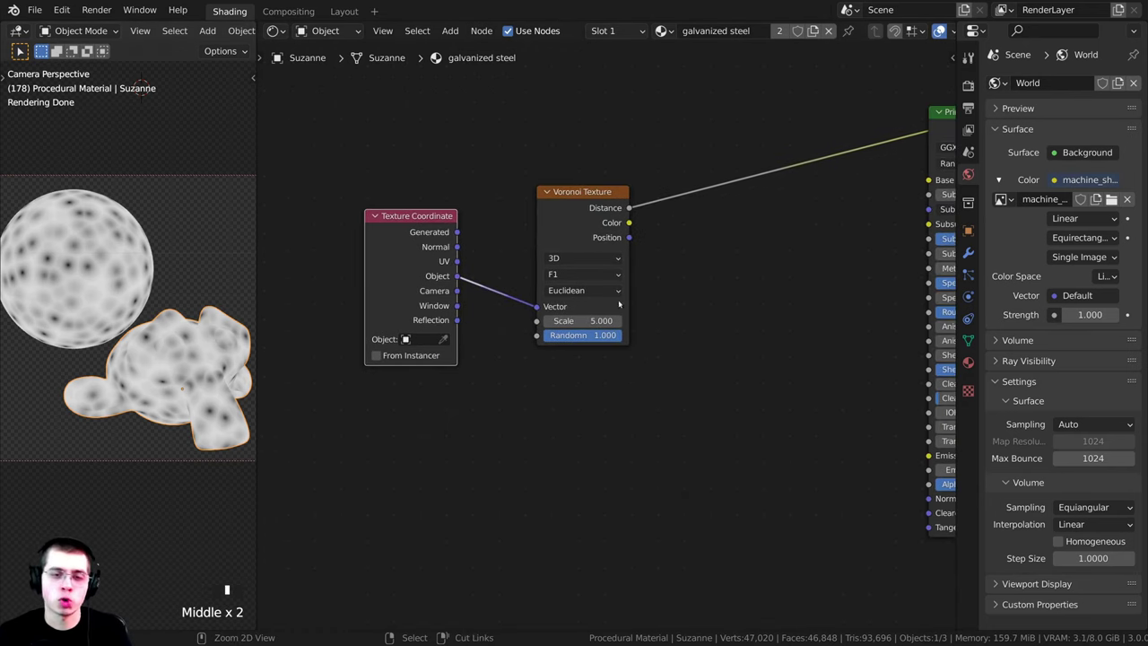
# Preview the Voronoi Texture's Color output on the sphere and monkey head in an enlarged viewport
pyautogui.keyDown('ctrl'); pyautogui.keyDown('shift'); pyautogui.click(571, 209); pyautogui.keyUp('shift'); pyautogui.keyUp('ctrl')
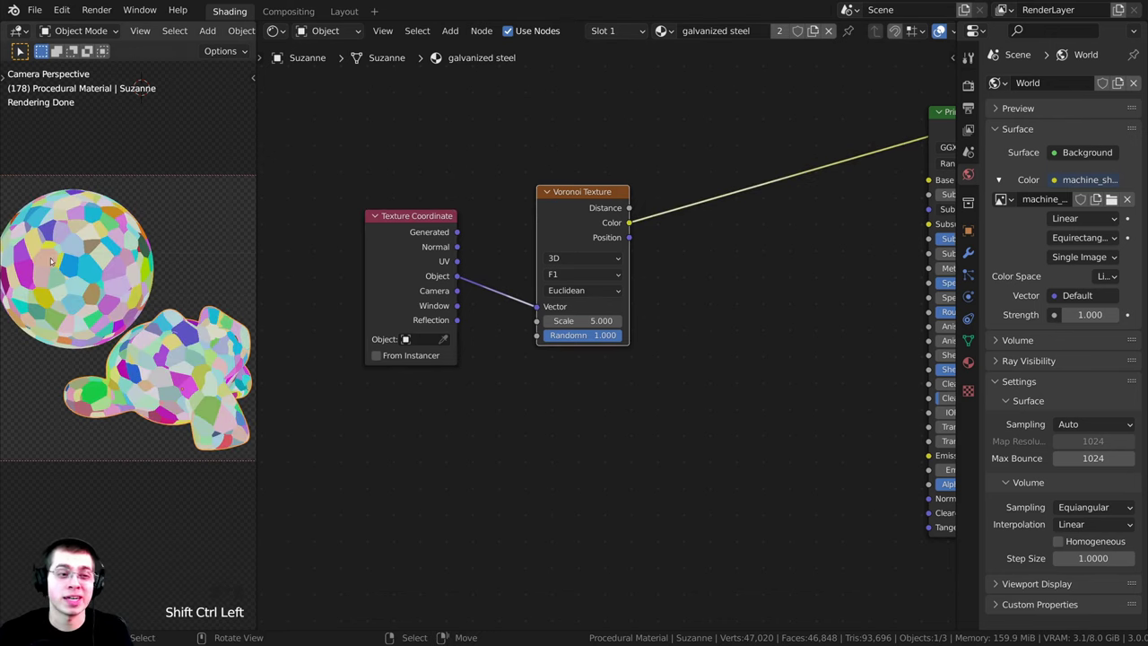
pyautogui.moveTo(630, 231); pyautogui.dragTo(655, 208)
pyautogui.scroll(1, 661, 236)
pyautogui.moveTo(662, 235); pyautogui.dragTo(626, 241, button='middle')
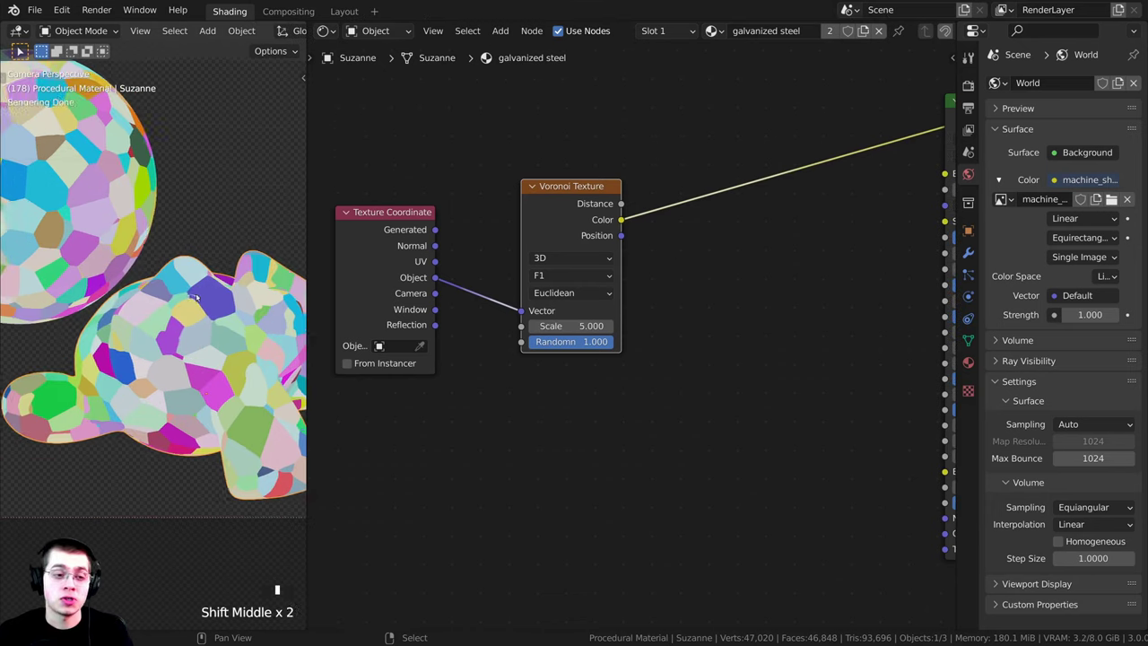
pyautogui.moveTo(192, 332)
pyautogui.keyDown('shift'); pyautogui.mouseDown(button='middle')
pyautogui.moveTo(194, 346)
pyautogui.moveTo(210, 331)
pyautogui.mouseUp(button='middle'); pyautogui.keyUp('shift')
pyautogui.scroll(-1, 195, 347)
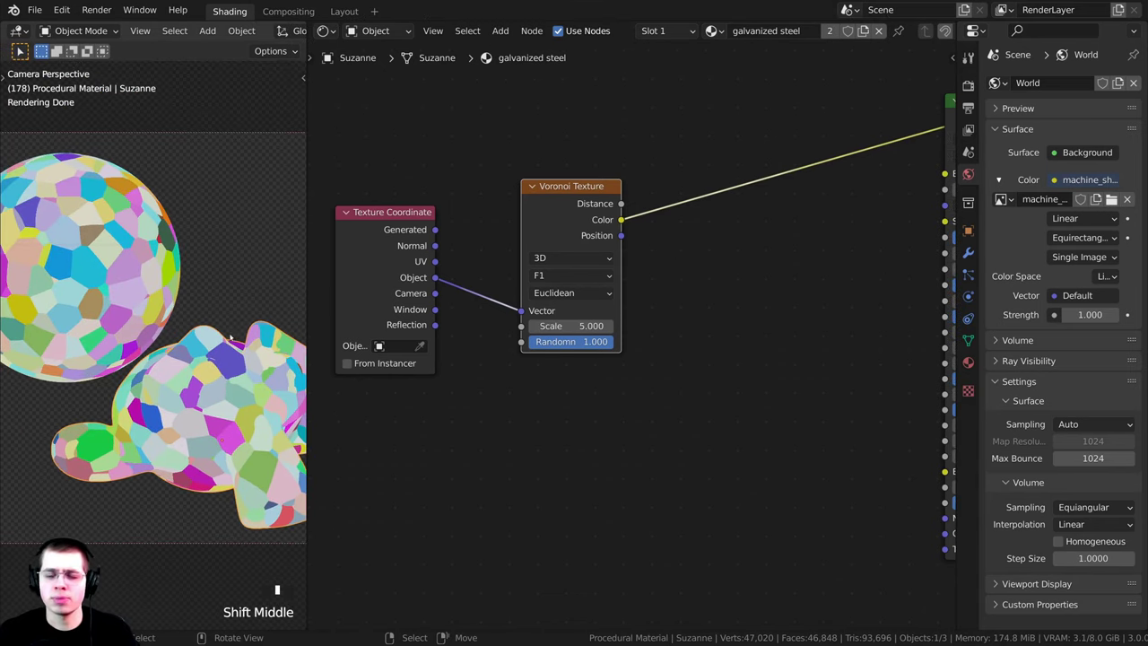
# Set the Voronoi Texture's distance metric to Minkowski and inspect the pattern on the models
pyautogui.click(547, 298)
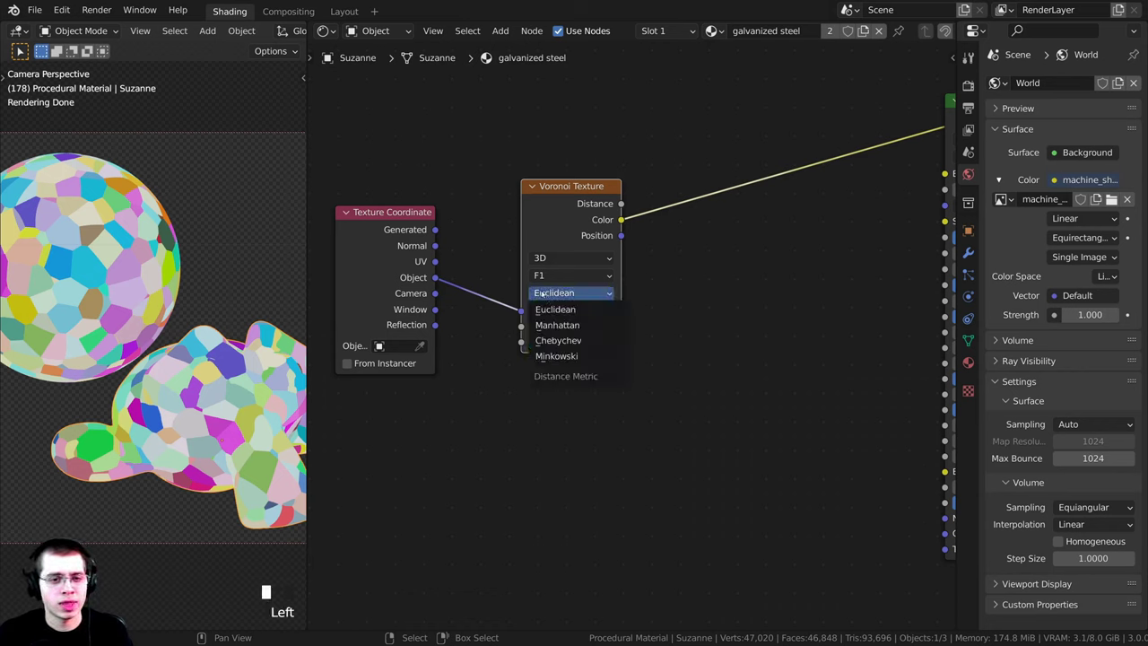
pyautogui.click(585, 357)
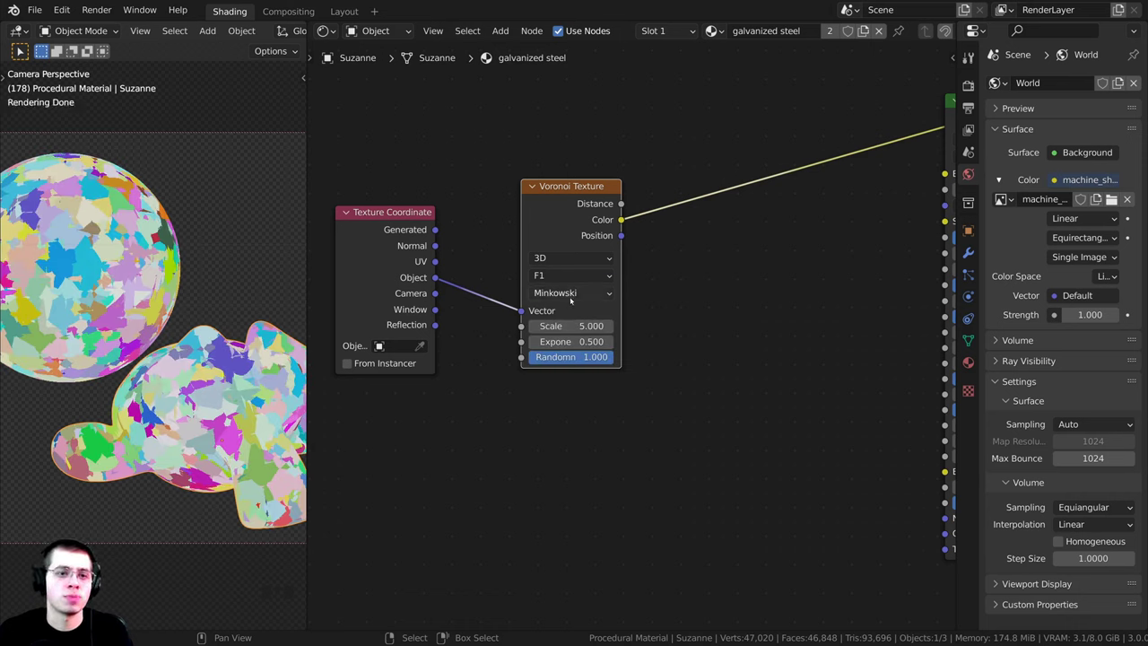
pyautogui.keyDown('shift'); pyautogui.moveTo(179, 341); pyautogui.dragTo(176, 339, button='middle'); pyautogui.keyUp('shift')
pyautogui.keyDown('shift'); pyautogui.scroll(1, 176, 338); pyautogui.keyUp('shift')
pyautogui.scroll(2, 176, 339)
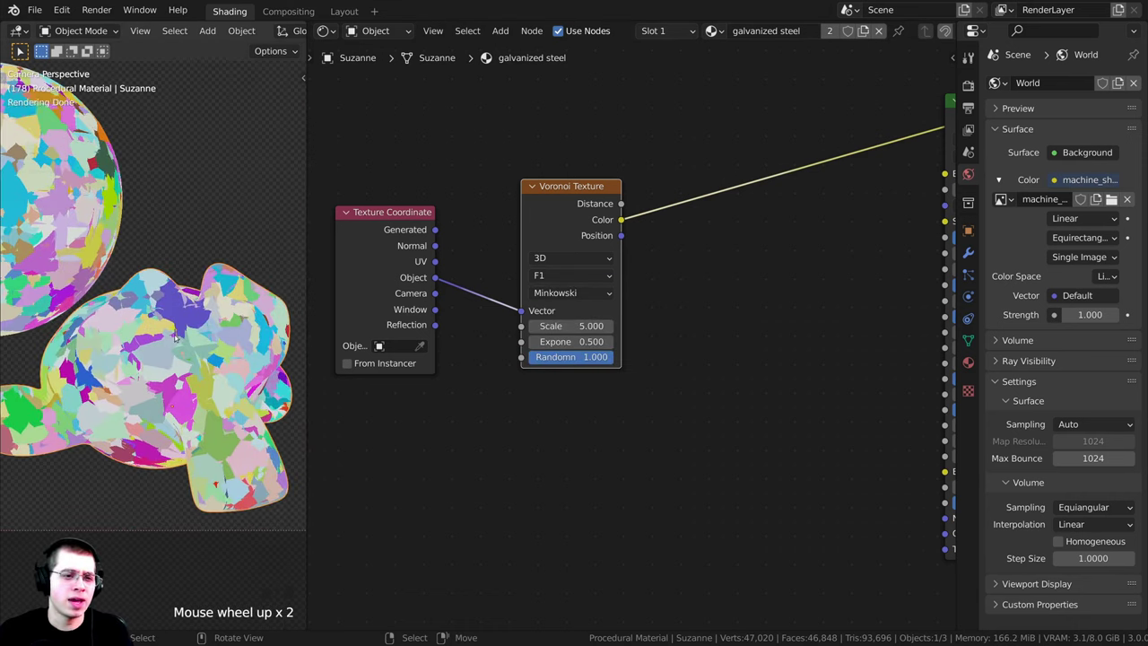
pyautogui.scroll(1, 177, 350)
pyautogui.click(149, 241)
pyautogui.scroll(1, 149, 248)
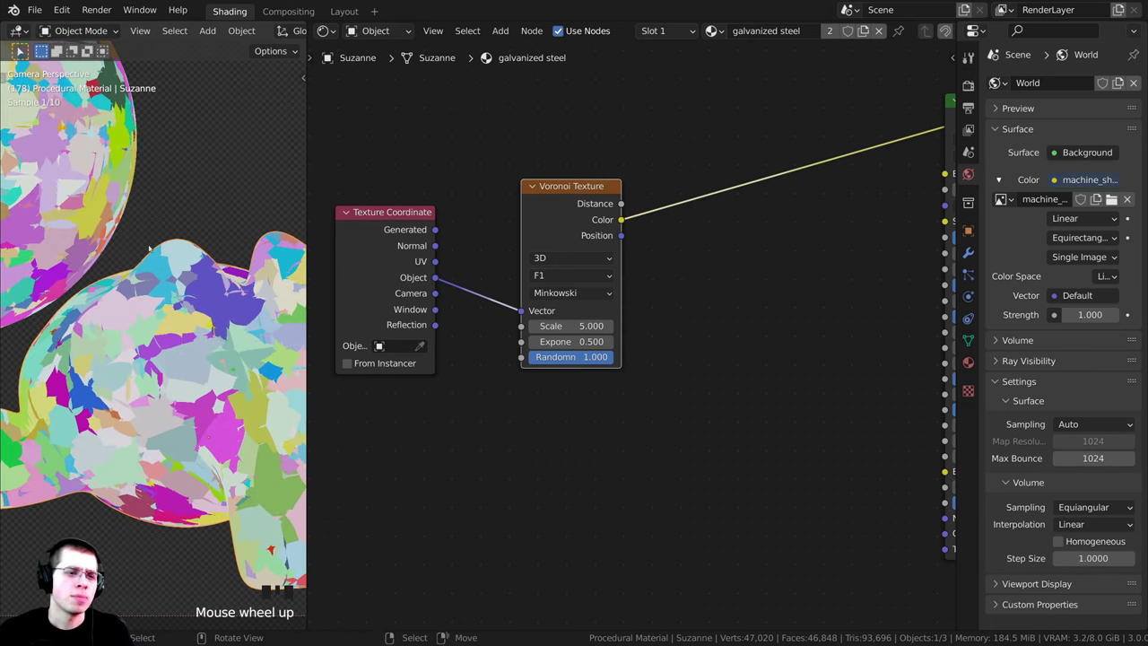
# Set the Voronoi Texture's Scale to 60 and inspect the pattern on the sphere and monkey head
pyautogui.click(257, 343)
pyautogui.keyDown('shift'); pyautogui.moveTo(258, 343); pyautogui.dragTo(100, 339, button='middle'); pyautogui.keyUp('shift')
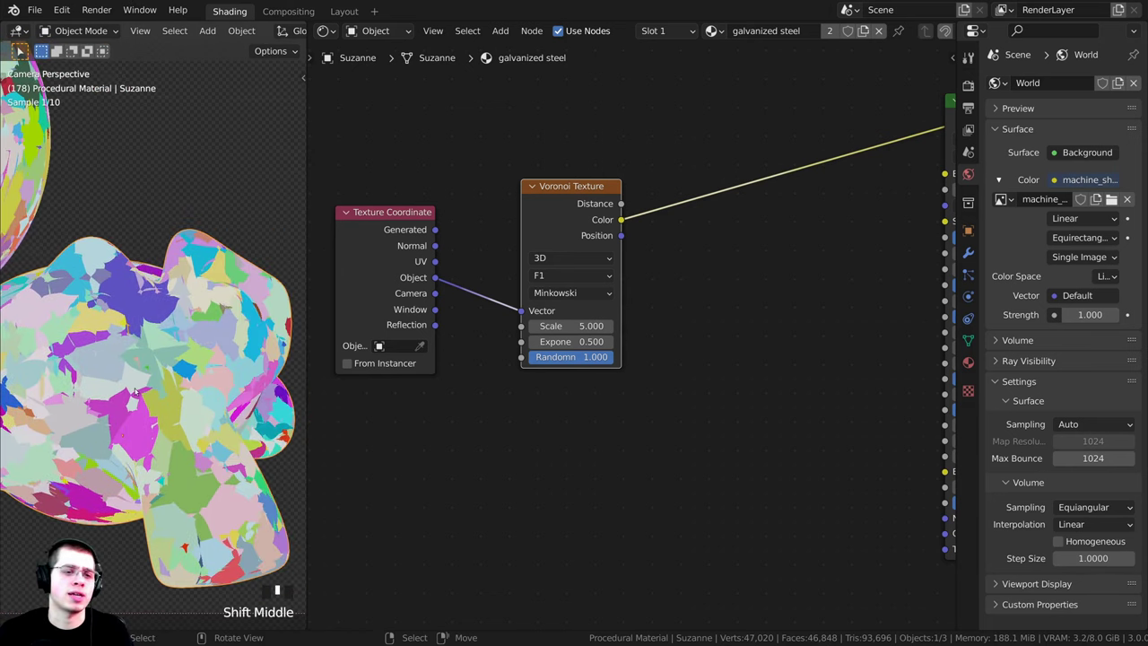
pyautogui.keyDown('shift'); pyautogui.moveTo(133, 388); pyautogui.dragTo(247, 388, button='middle'); pyautogui.keyUp('shift')
pyautogui.scroll(2, 536, 325)
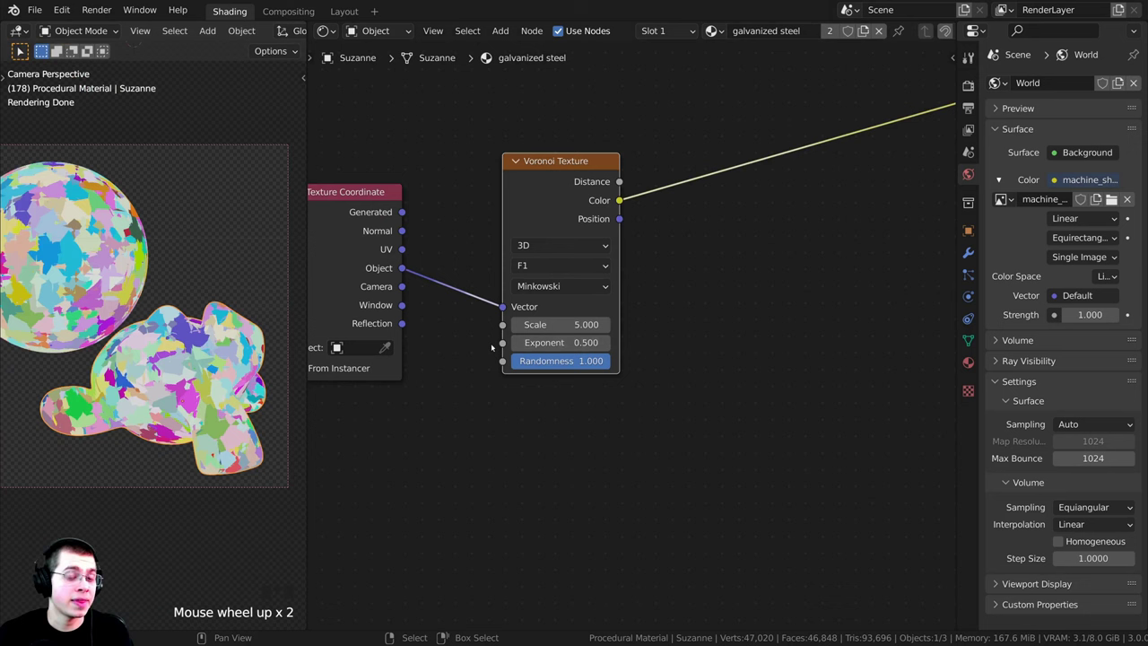
pyautogui.click(542, 325)
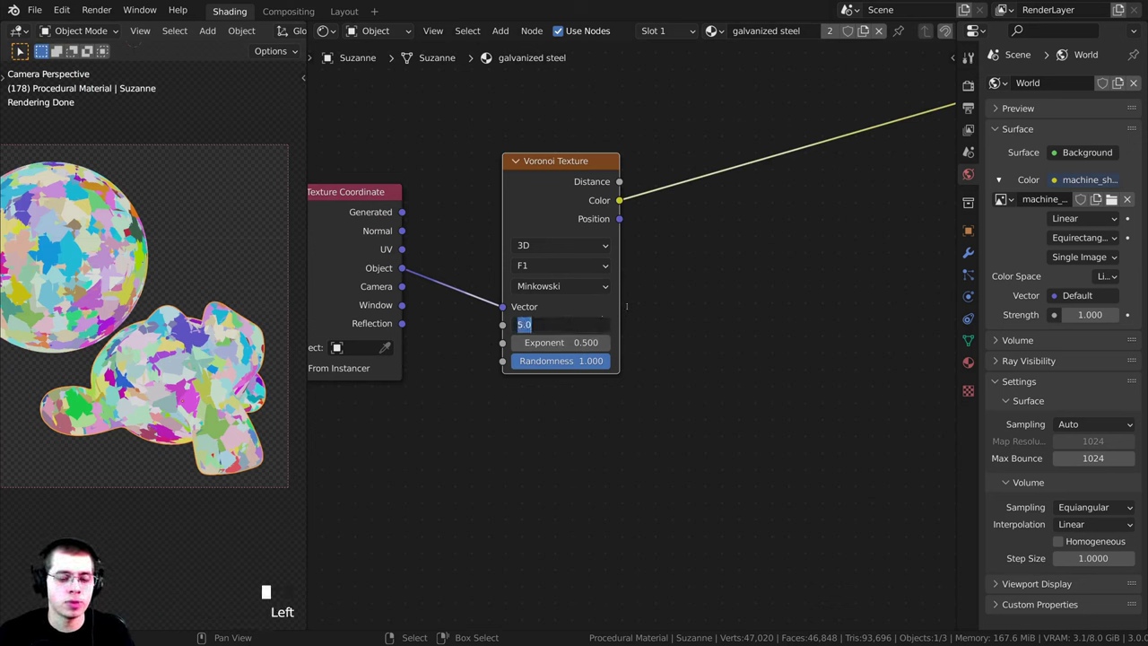
pyautogui.press('Return')
pyautogui.moveTo(163, 399)
pyautogui.keyDown('shift'); pyautogui.mouseDown(button='middle')
pyautogui.moveTo(185, 390)
pyautogui.moveTo(167, 420)
pyautogui.mouseUp(button='middle'); pyautogui.keyUp('shift')
pyautogui.scroll(2, 170, 390)
pyautogui.keyDown('shift'); pyautogui.moveTo(197, 376); pyautogui.dragTo(215, 359, button='middle'); pyautogui.keyUp('shift')
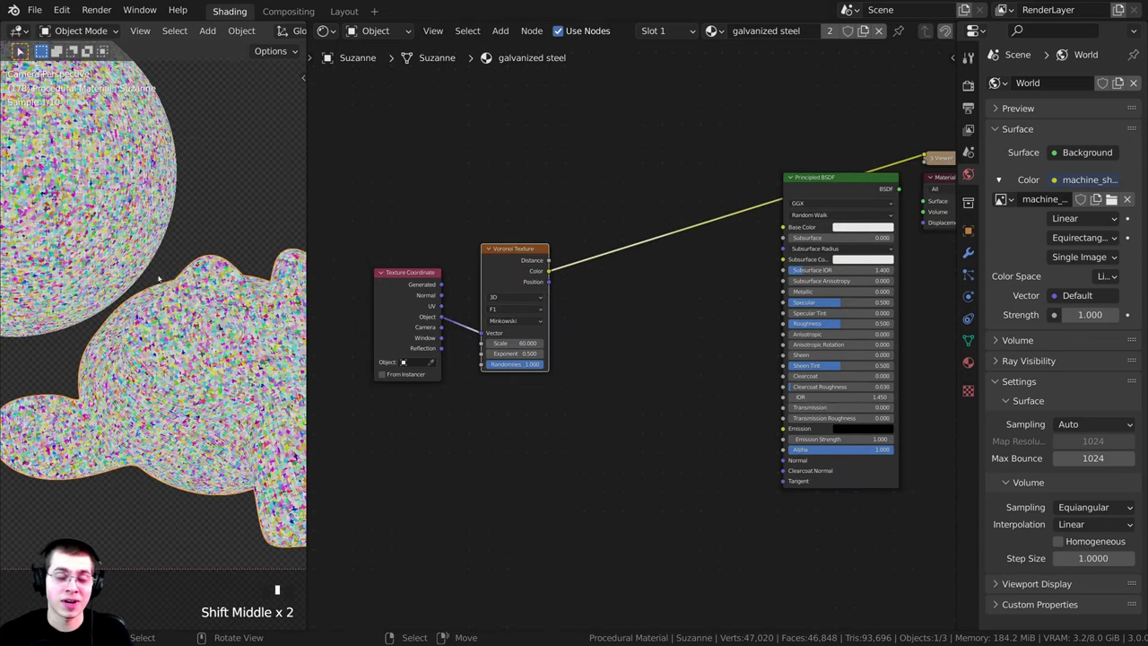
pyautogui.scroll(2, 216, 359)
pyautogui.scroll(-2, 224, 350)
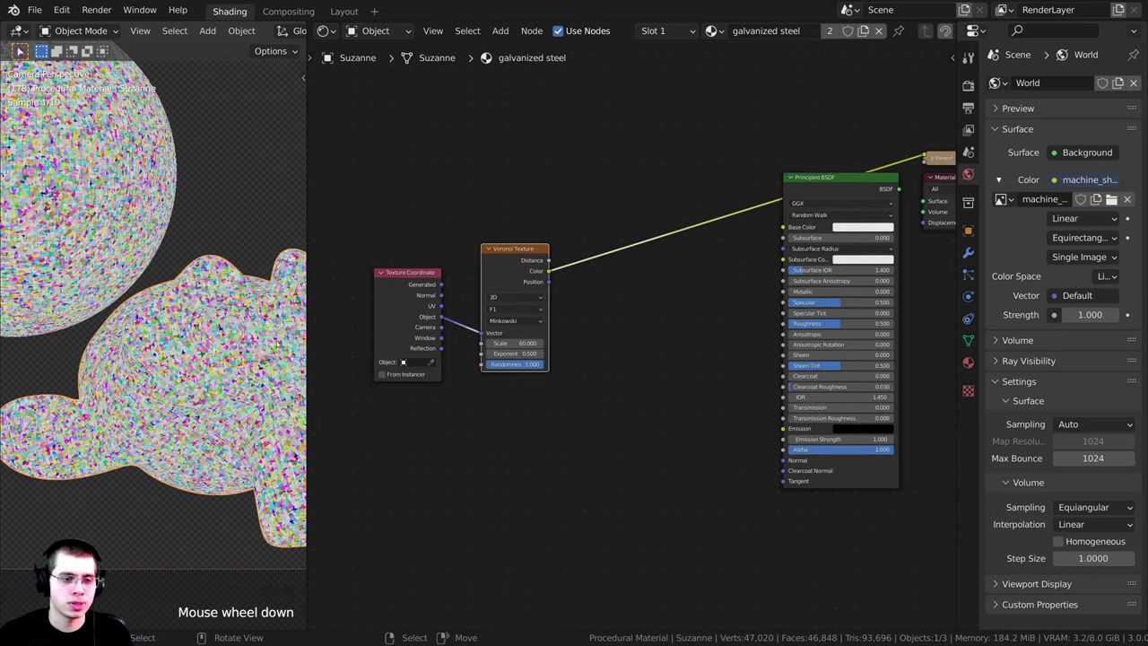
# Connect the Voronoi Texture's Color output to the Principled BSDF's Roughness input and move the texture nodes closer to the shader
pyautogui.moveTo(462, 306); pyautogui.dragTo(403, 317, button='middle')
pyautogui.scroll(4, 404, 318)
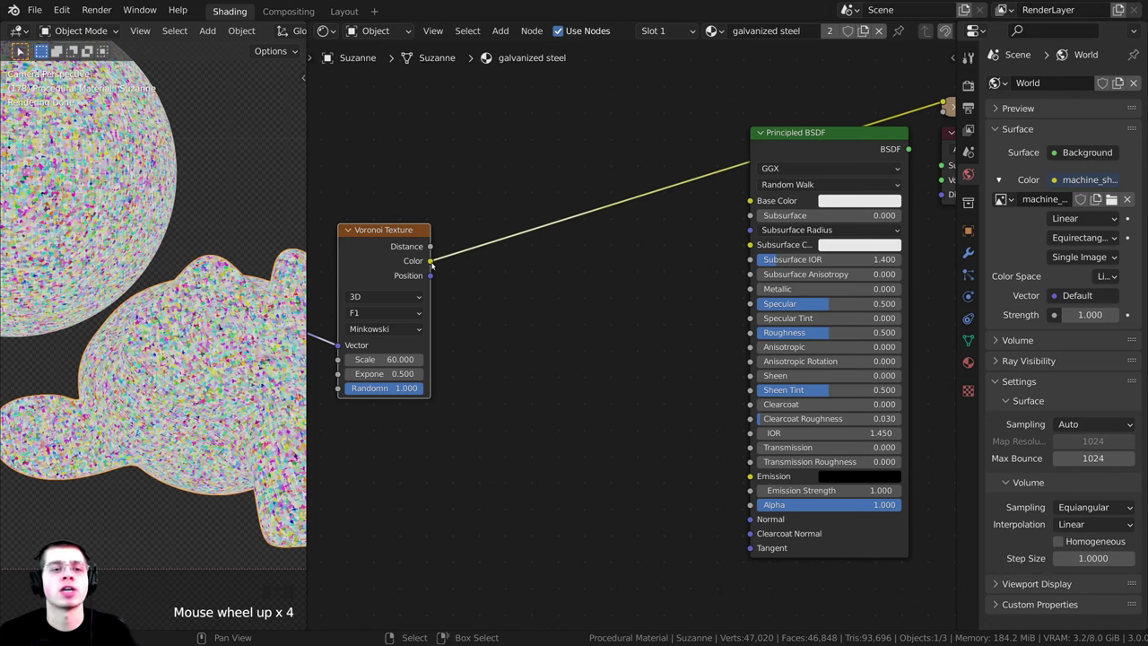
pyautogui.moveTo(430, 261); pyautogui.dragTo(751, 333)
pyautogui.scroll(-4, 634, 335)
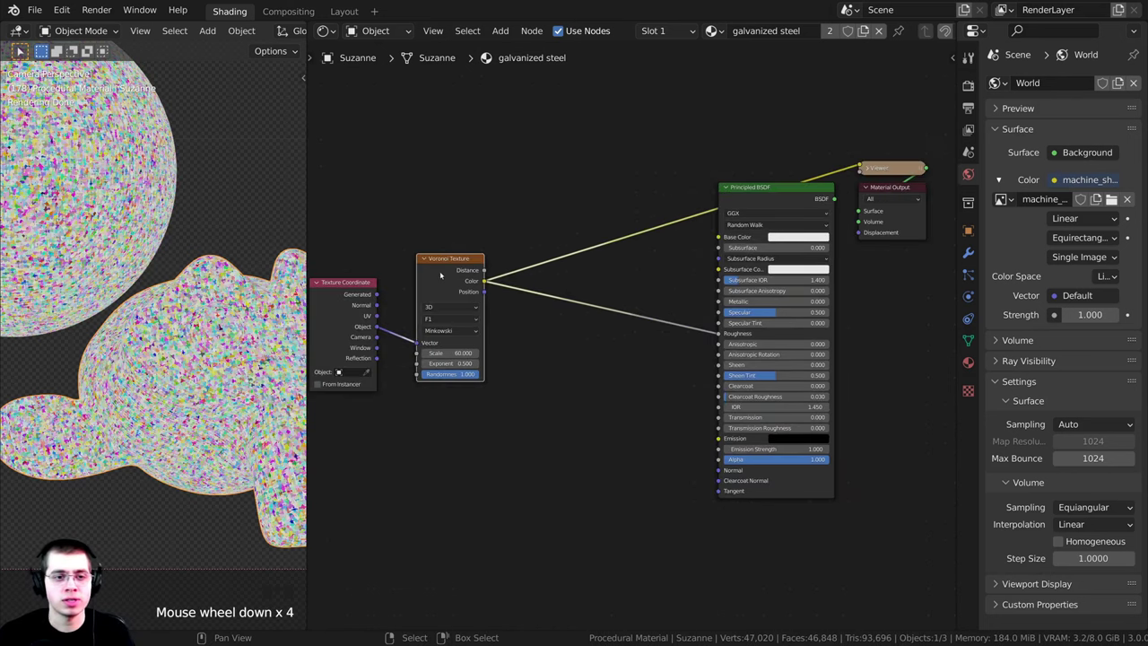
pyautogui.moveTo(438, 276); pyautogui.dragTo(544, 312)
pyautogui.moveTo(376, 306); pyautogui.dragTo(494, 334)
pyautogui.scroll(2, 629, 244)
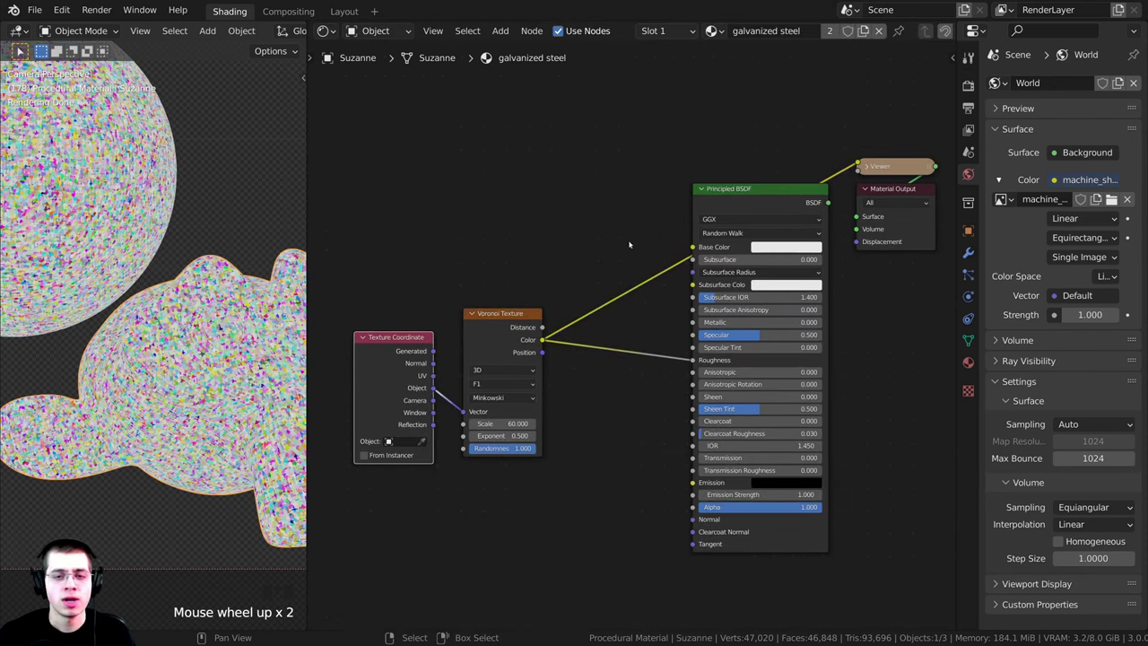
# Preview the Principled BSDF on the models and set its Metallic value to 1
pyautogui.keyDown('ctrl'); pyautogui.keyDown('shift'); pyautogui.click(758, 192); pyautogui.keyUp('shift'); pyautogui.keyUp('ctrl')
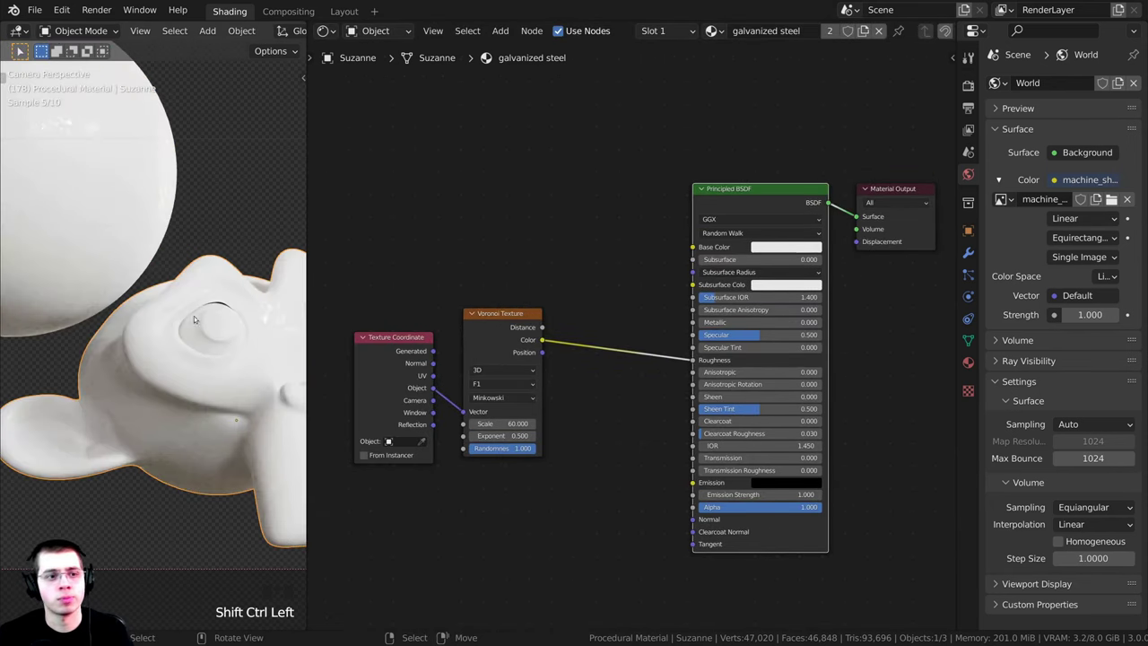
pyautogui.scroll(-1, 172, 291)
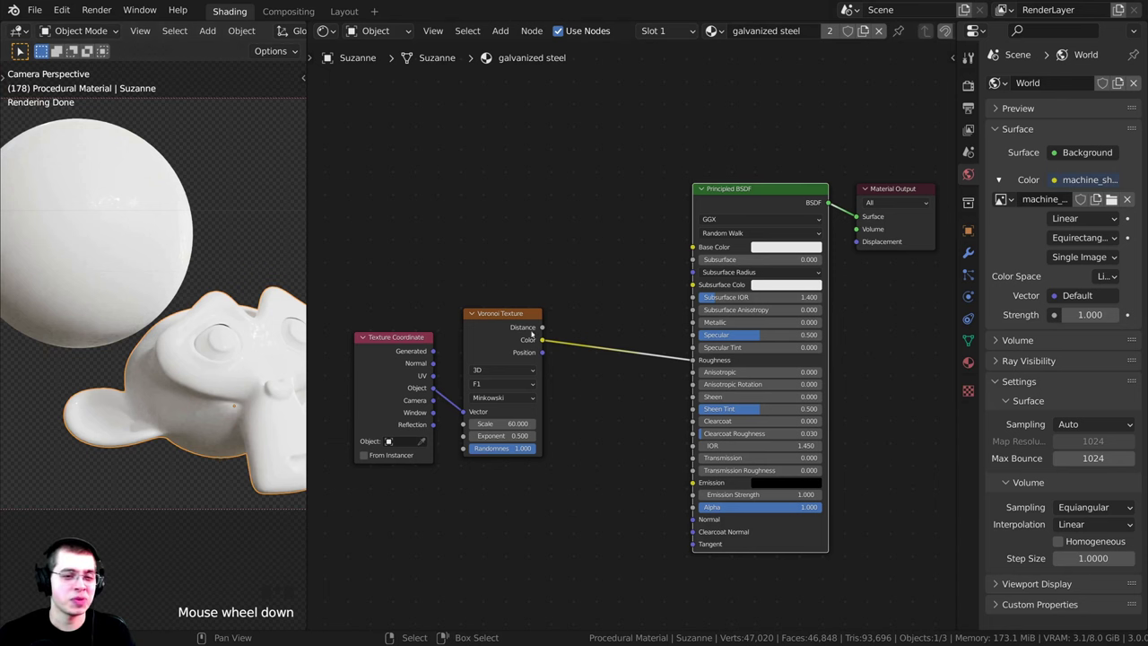
pyautogui.moveTo(590, 280); pyautogui.dragTo(538, 266, button='middle')
pyautogui.scroll(3, 562, 272)
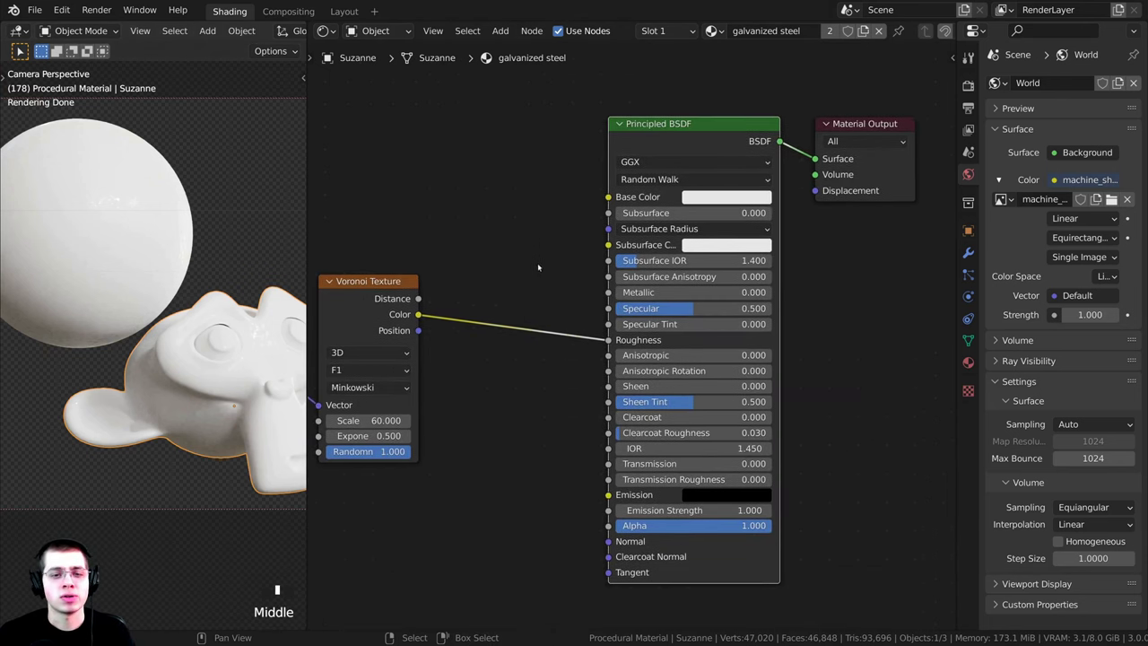
pyautogui.scroll(1, 538, 266)
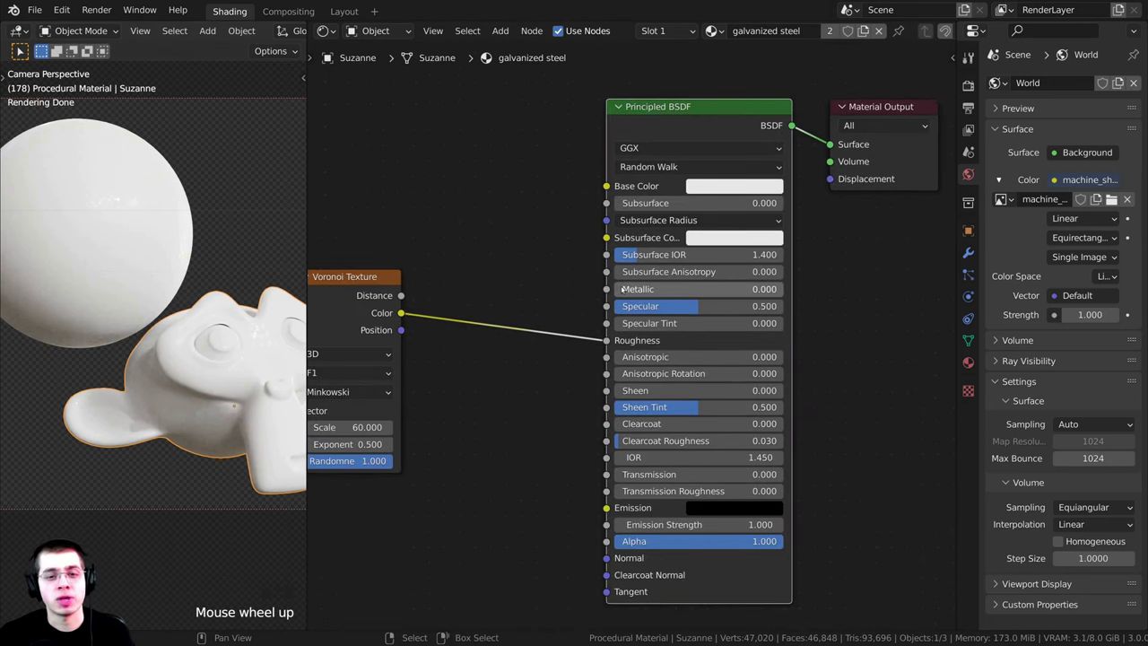
pyautogui.moveTo(628, 289); pyautogui.dragTo(780, 288)
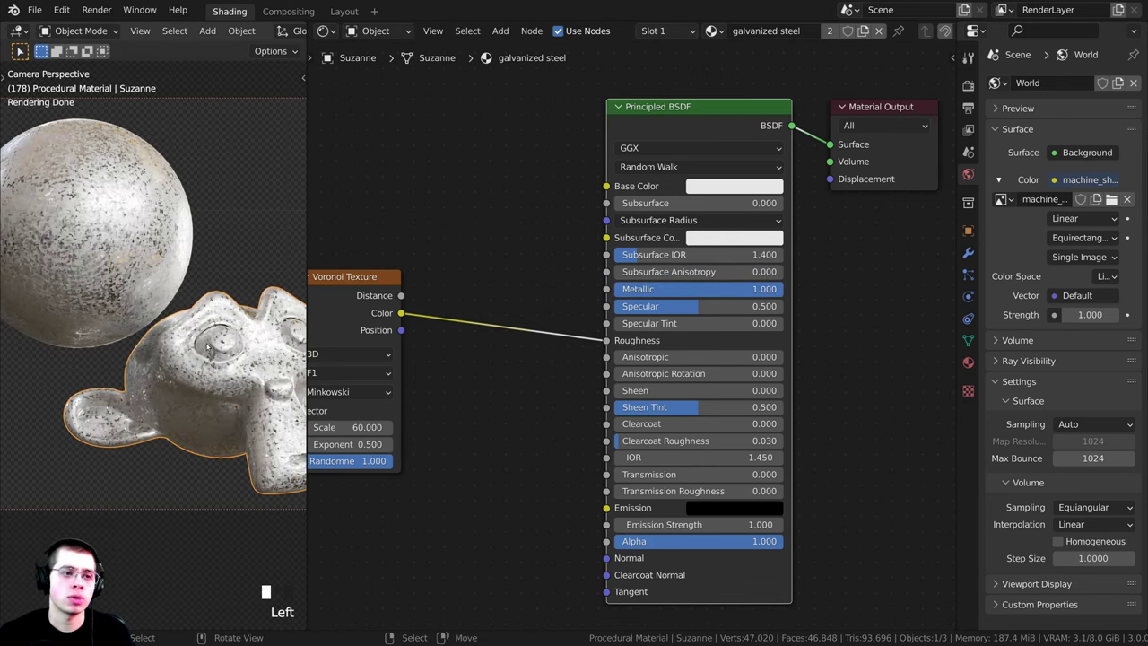
pyautogui.scroll(-1, 191, 381)
pyautogui.moveTo(643, 272); pyautogui.dragTo(612, 279, button='middle')
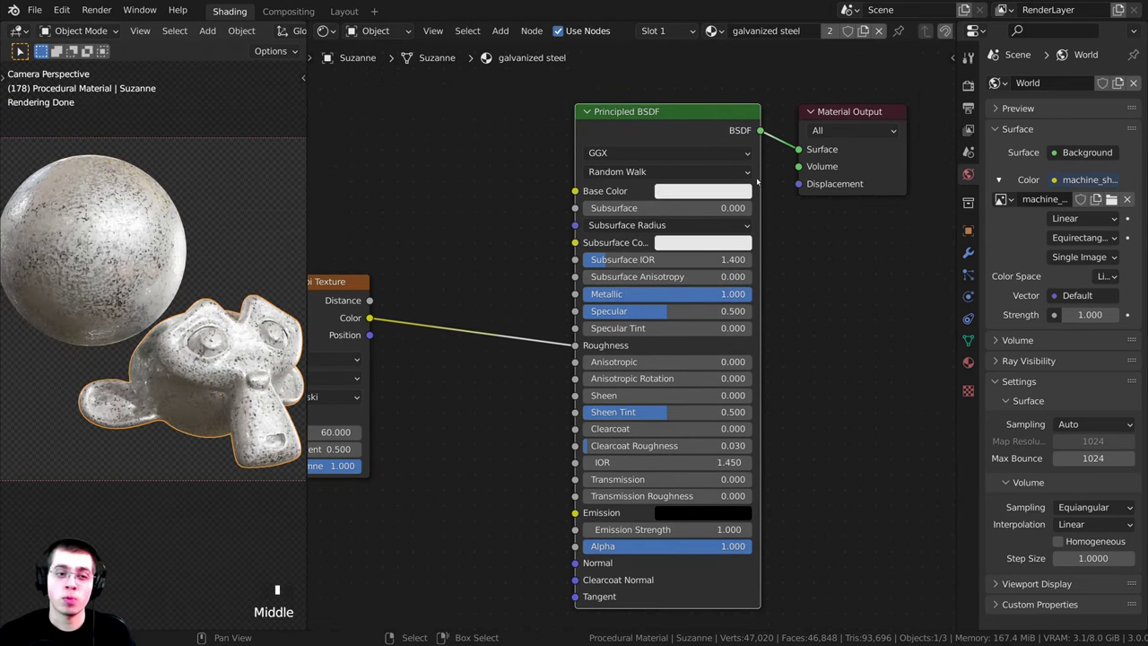
# Darken the Principled BSDF's Base Color to a light gray and inspect the monkey head up close
pyautogui.click(718, 191)
pyautogui.moveTo(786, 230); pyautogui.dragTo(786, 236)
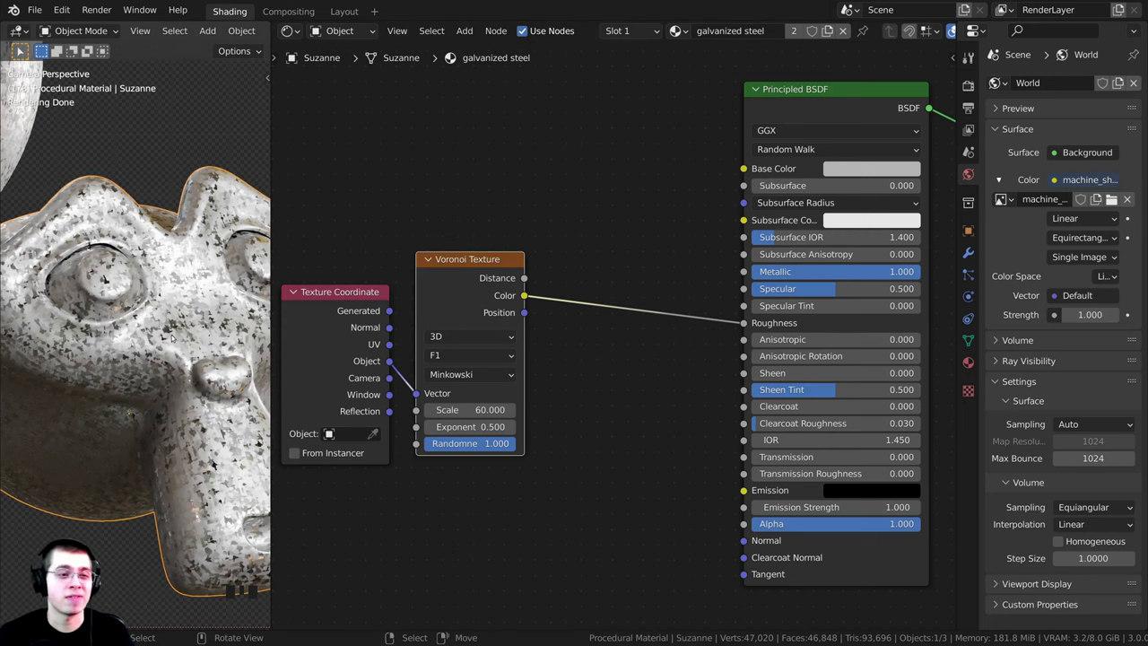
pyautogui.keyDown('shift'); pyautogui.moveTo(174, 338); pyautogui.dragTo(164, 334, button='middle'); pyautogui.keyUp('shift')
pyautogui.scroll(2, 159, 334)
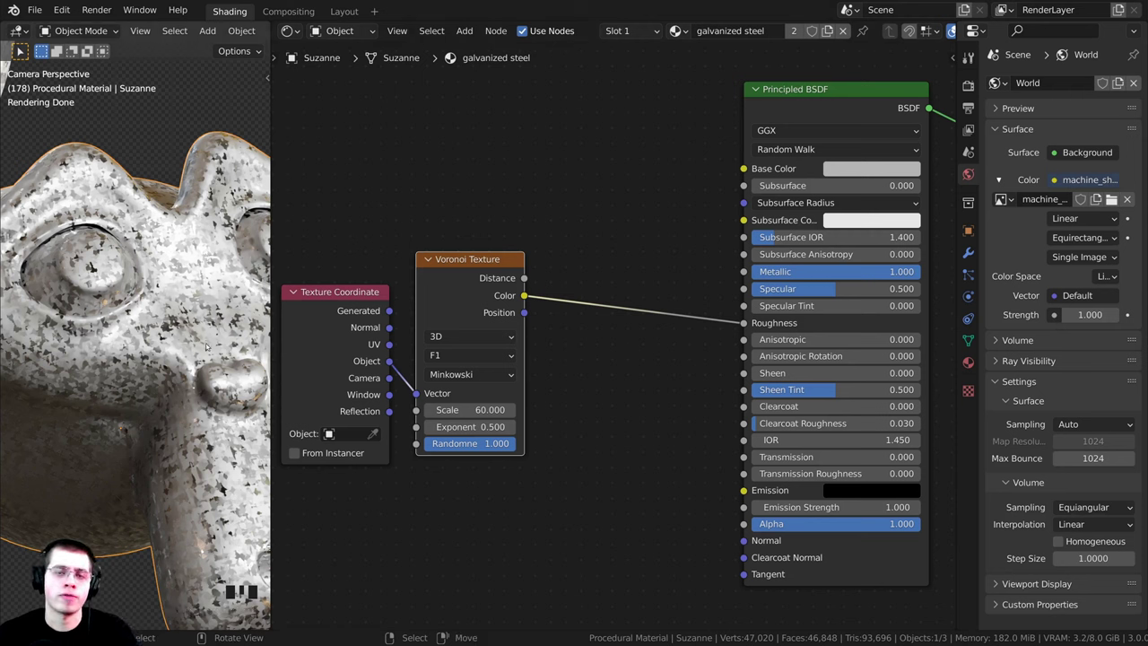
# Insert a ColorRamp node between the Voronoi Texture's Color output and the Principled BSDF's Roughness input
pyautogui.hotkey('shift', 'a')
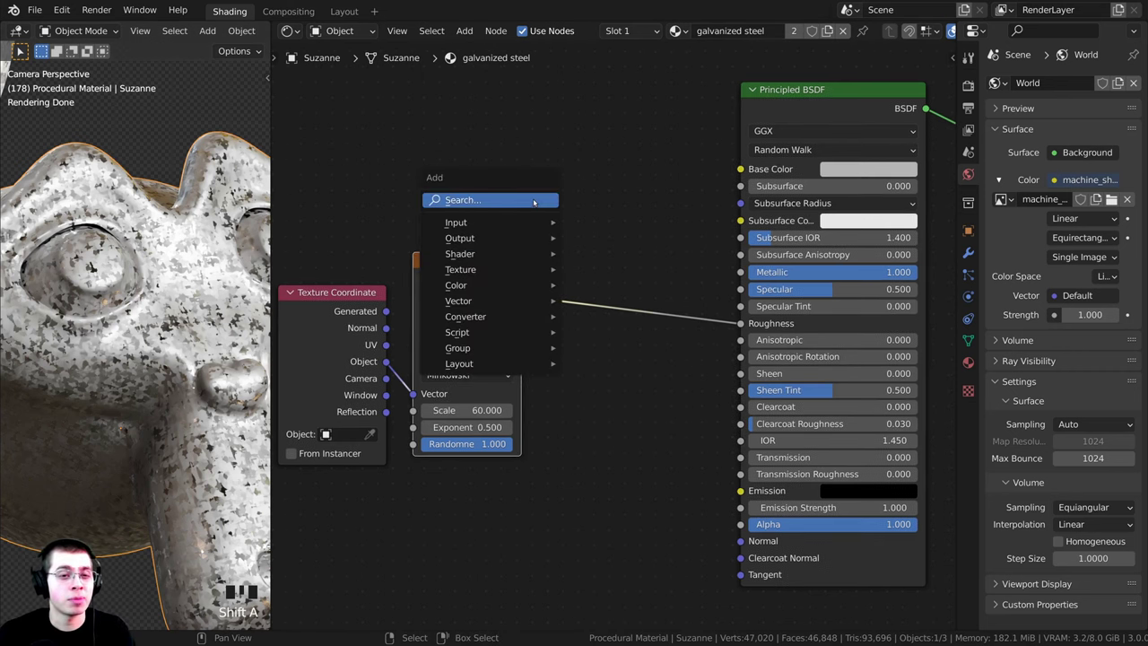
pyautogui.write('col')
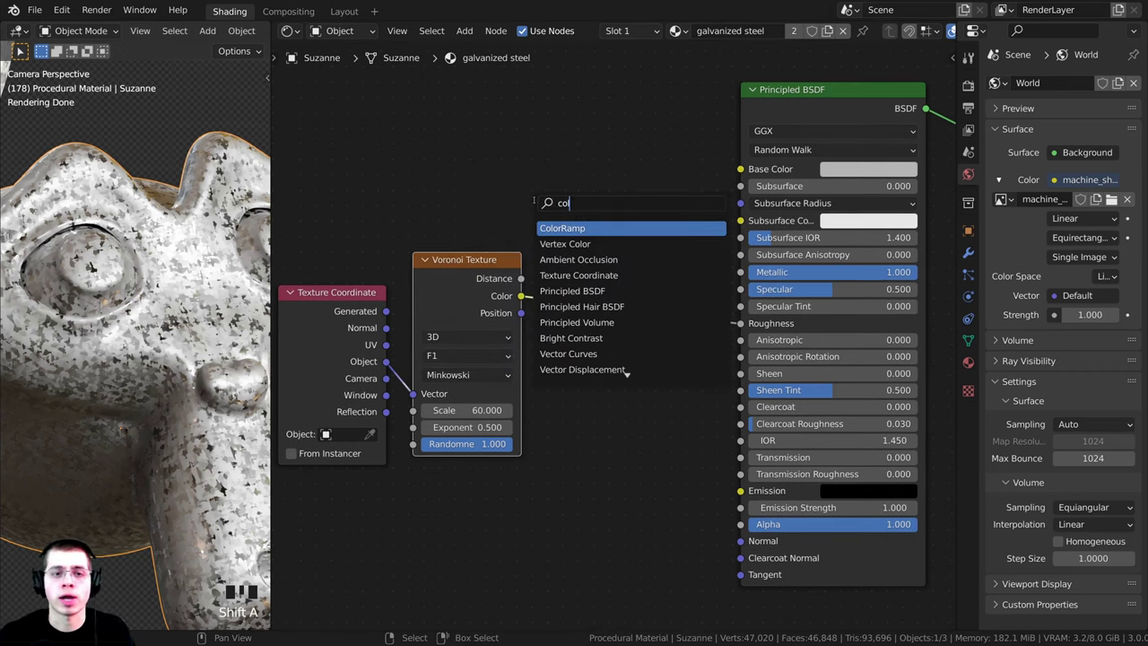
pyautogui.click(573, 228)
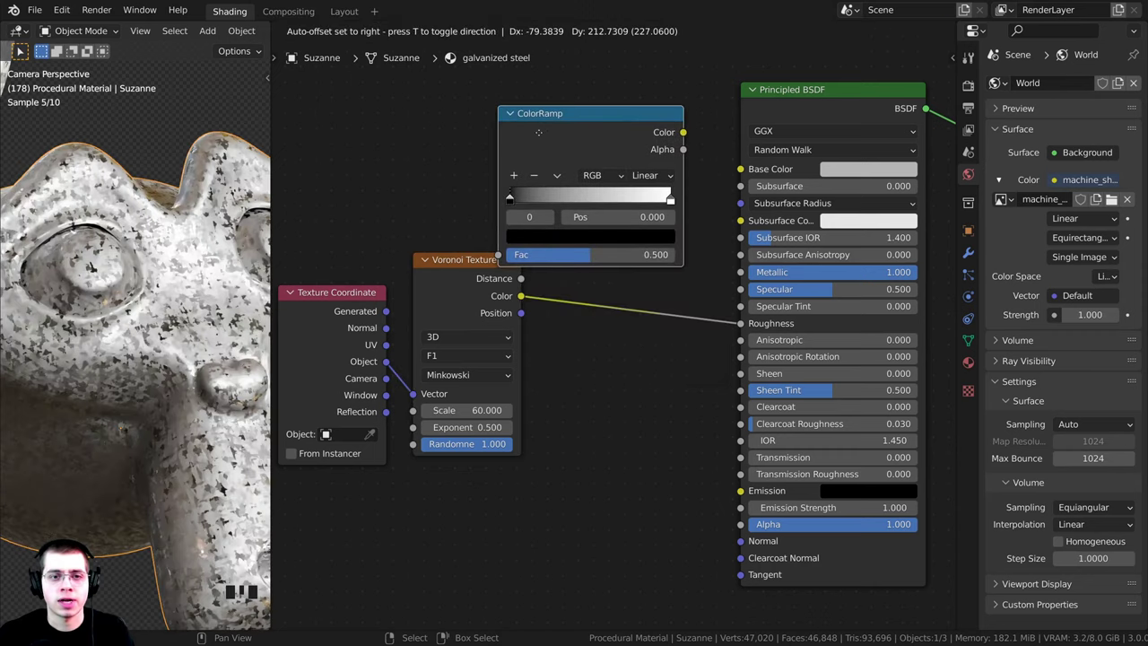
pyautogui.click(633, 282)
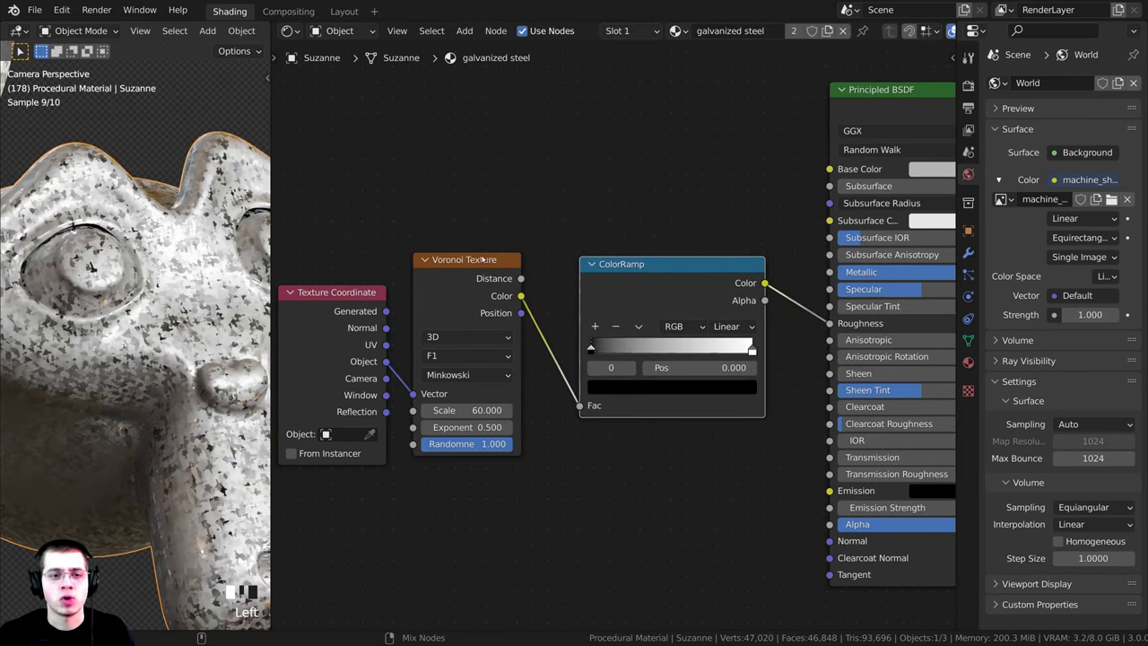
# Compare the Voronoi Texture's Color output with the ColorRamp's grayscale output on the monkey head
pyautogui.keyDown('ctrl'); pyautogui.keyDown('shift'); pyautogui.click(426, 276); pyautogui.keyUp('shift'); pyautogui.keyUp('ctrl')
pyautogui.keyDown('ctrl'); pyautogui.keyDown('shift'); pyautogui.click(444, 279); pyautogui.keyUp('shift'); pyautogui.keyUp('ctrl')
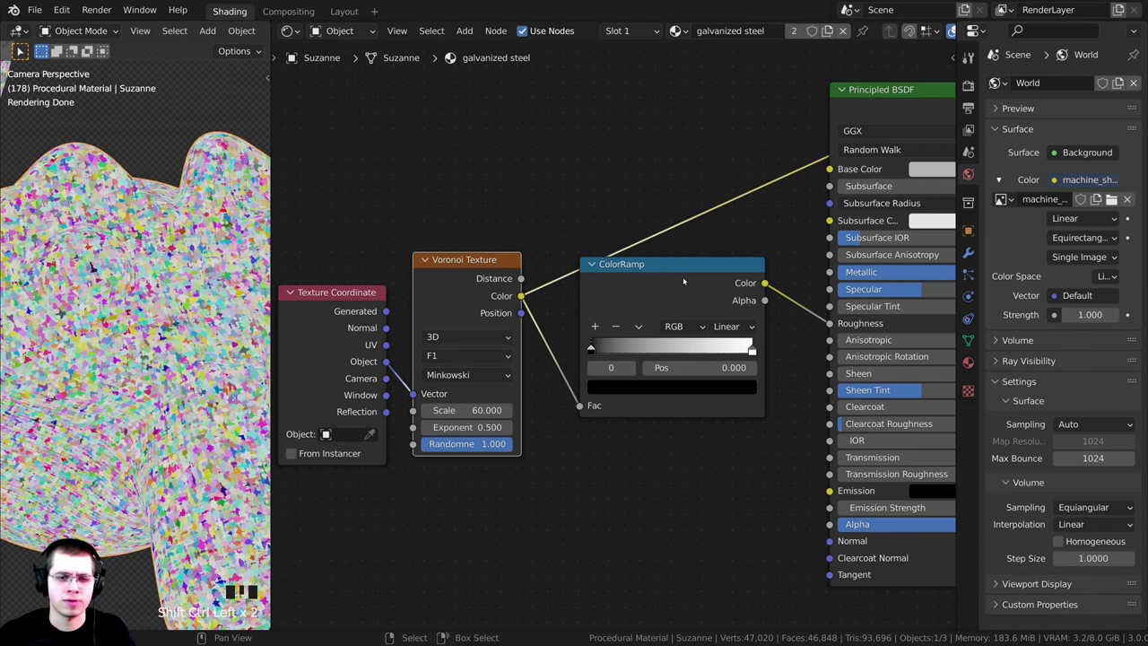
pyautogui.moveTo(673, 265); pyautogui.dragTo(592, 265, button='middle')
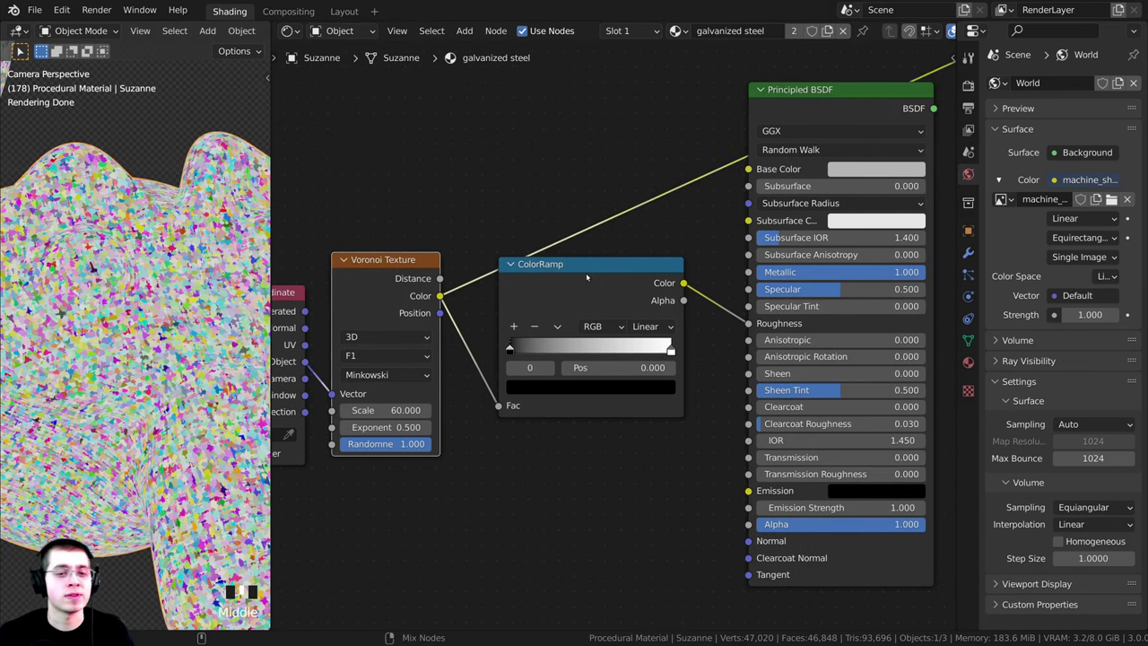
pyautogui.keyDown('ctrl'); pyautogui.keyDown('shift'); pyautogui.click(586, 273); pyautogui.keyUp('shift'); pyautogui.keyUp('ctrl')
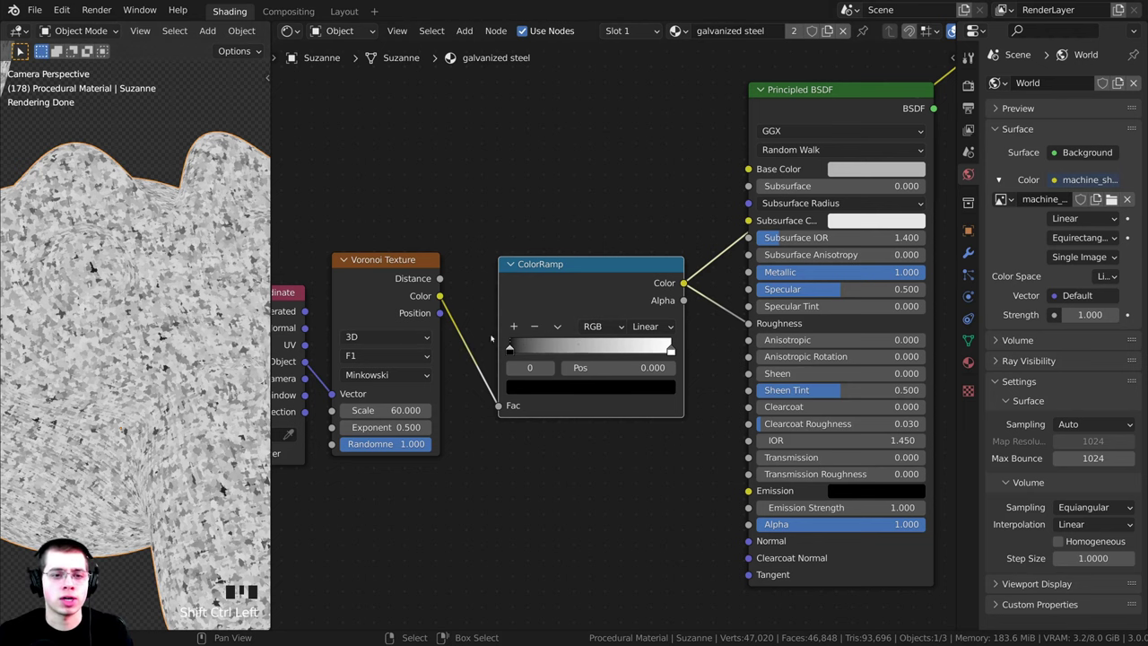
pyautogui.scroll(2, 485, 356)
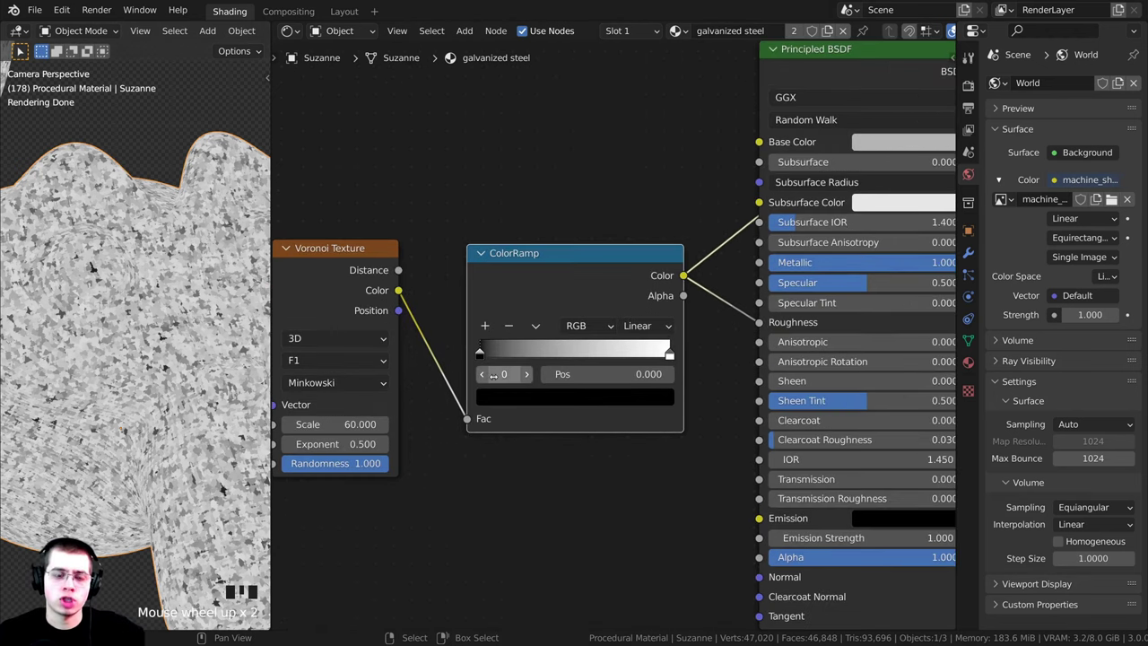
pyautogui.scroll(2, 557, 378)
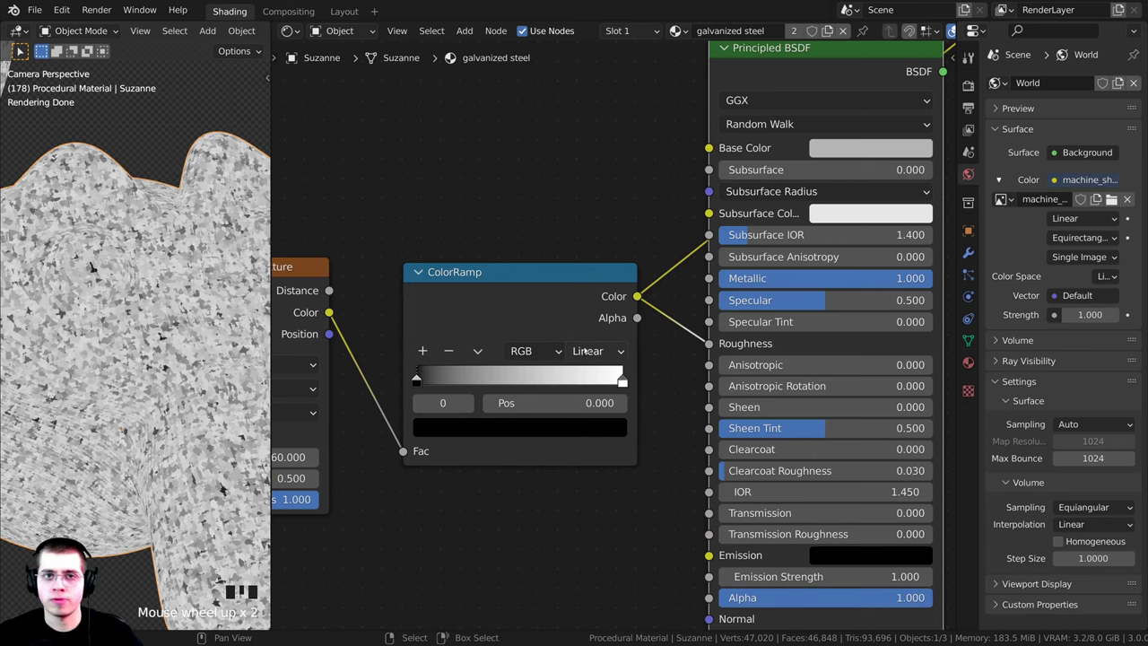
pyautogui.scroll(-1, 623, 289)
pyautogui.moveTo(678, 137); pyautogui.dragTo(676, 139, button='middle')
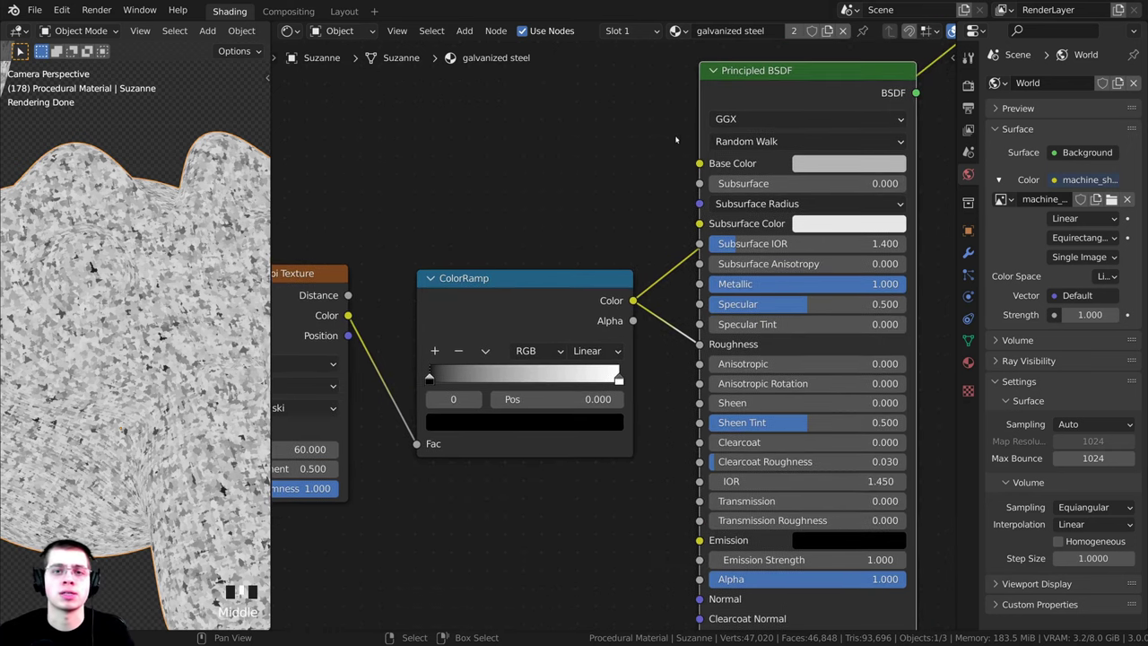
# Preview the Principled BSDF on the models again and nudge the ColorRamp node slightly
pyautogui.keyDown('ctrl'); pyautogui.keyDown('shift'); pyautogui.click(776, 91); pyautogui.keyUp('shift'); pyautogui.keyUp('ctrl')
pyautogui.moveTo(485, 328); pyautogui.dragTo(491, 314, button='middle')
pyautogui.moveTo(492, 296); pyautogui.dragTo(499, 291)
pyautogui.moveTo(490, 258); pyautogui.dragTo(491, 256, button='middle')
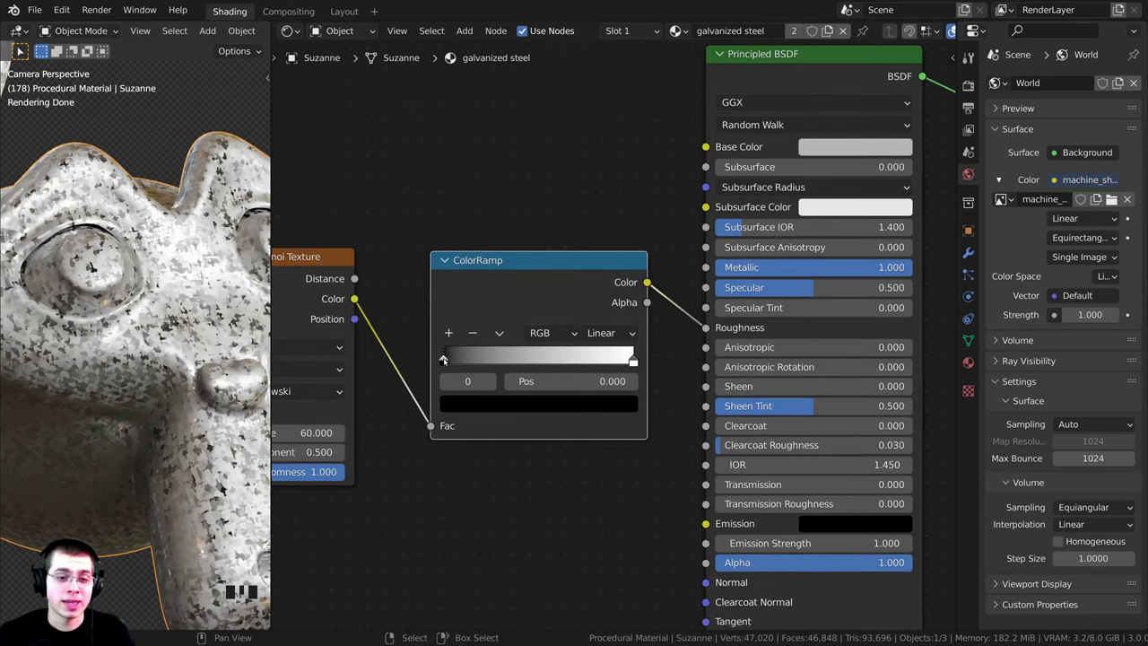
# Lighten the ColorRamp's black stop to a medium-dark gray with a value of about 0.19
pyautogui.click(443, 361)
pyautogui.click(481, 405)
pyautogui.moveTo(595, 266); pyautogui.dragTo(595, 178)
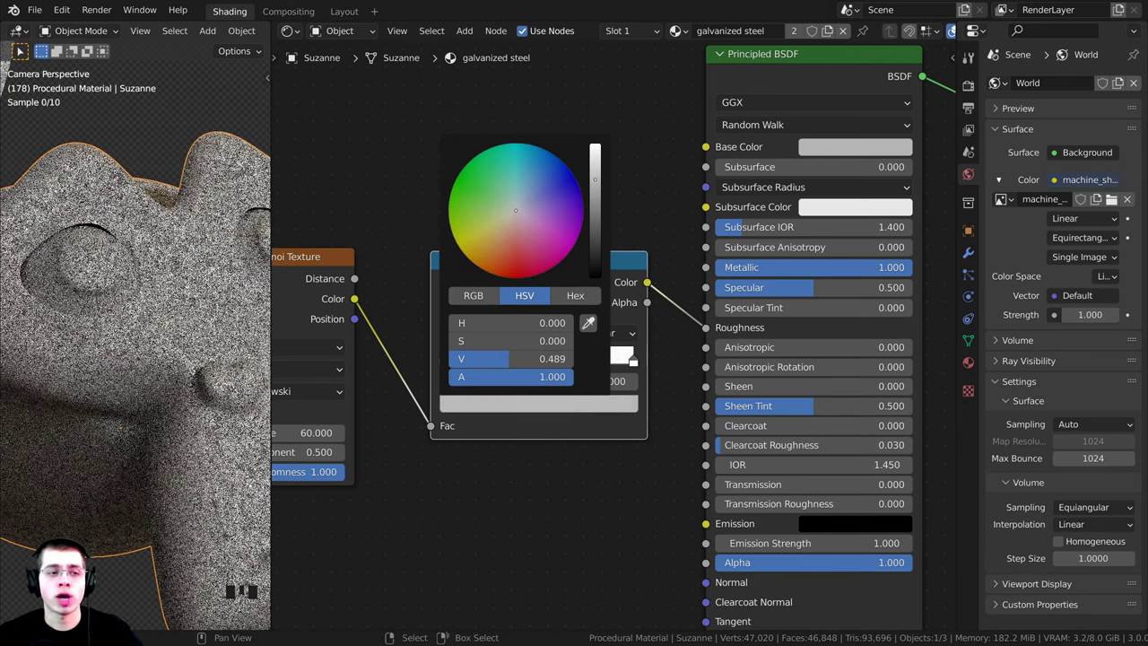
pyautogui.click(485, 410)
pyautogui.click(595, 191)
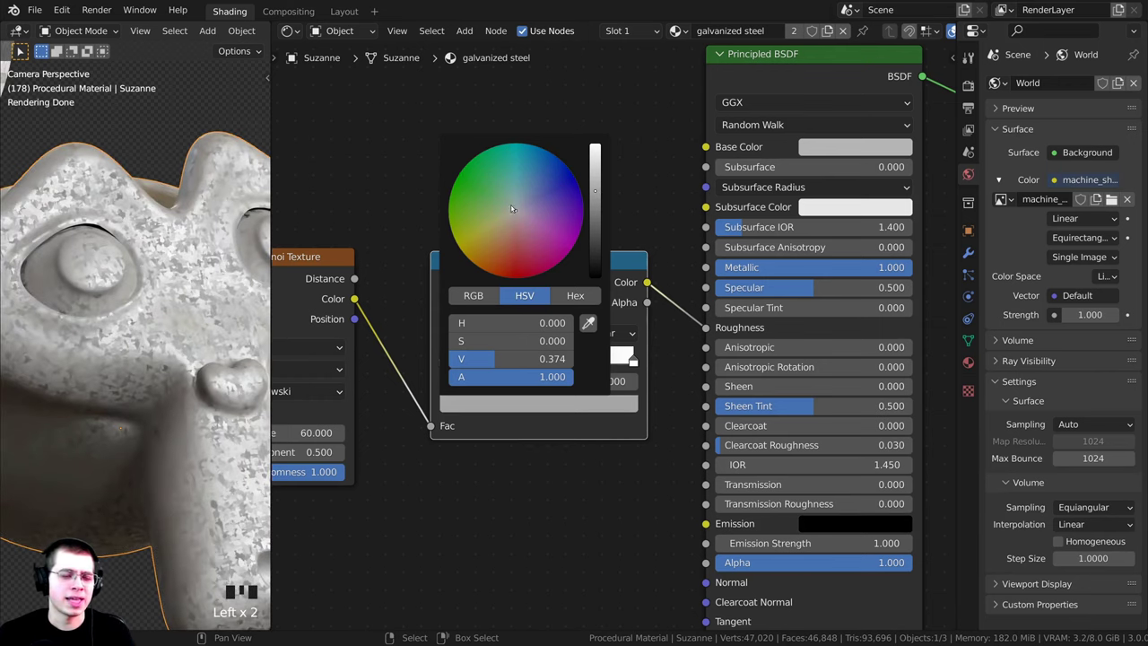
pyautogui.click(595, 217)
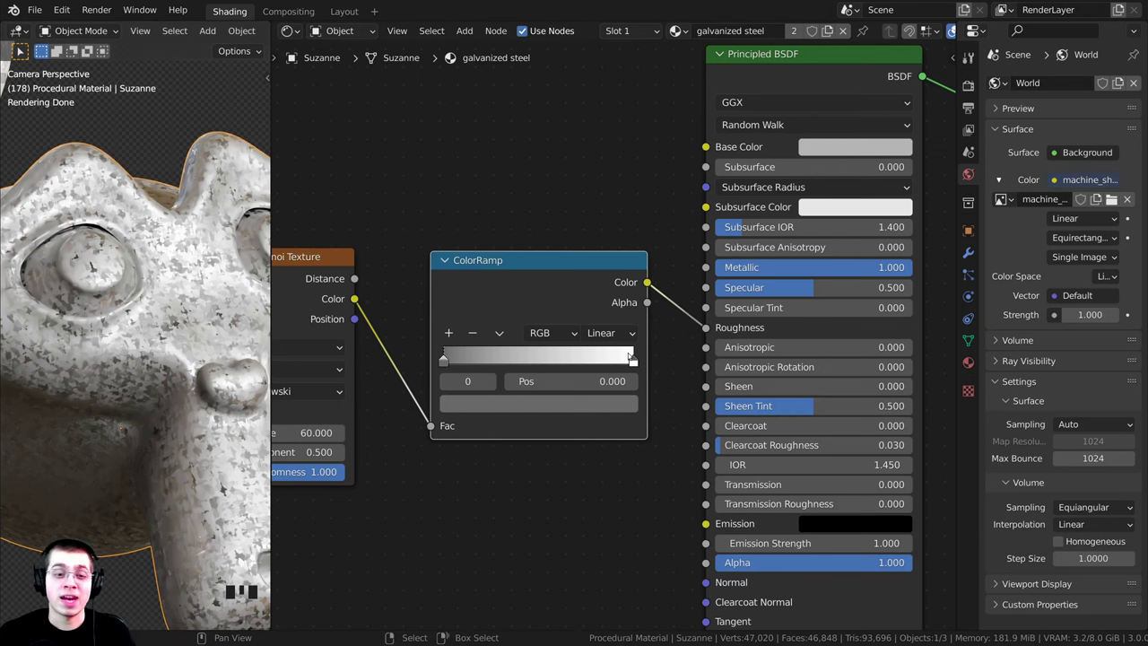
# Darken the ColorRamp's white stop to a light gray
pyautogui.click(633, 361)
pyautogui.click(596, 404)
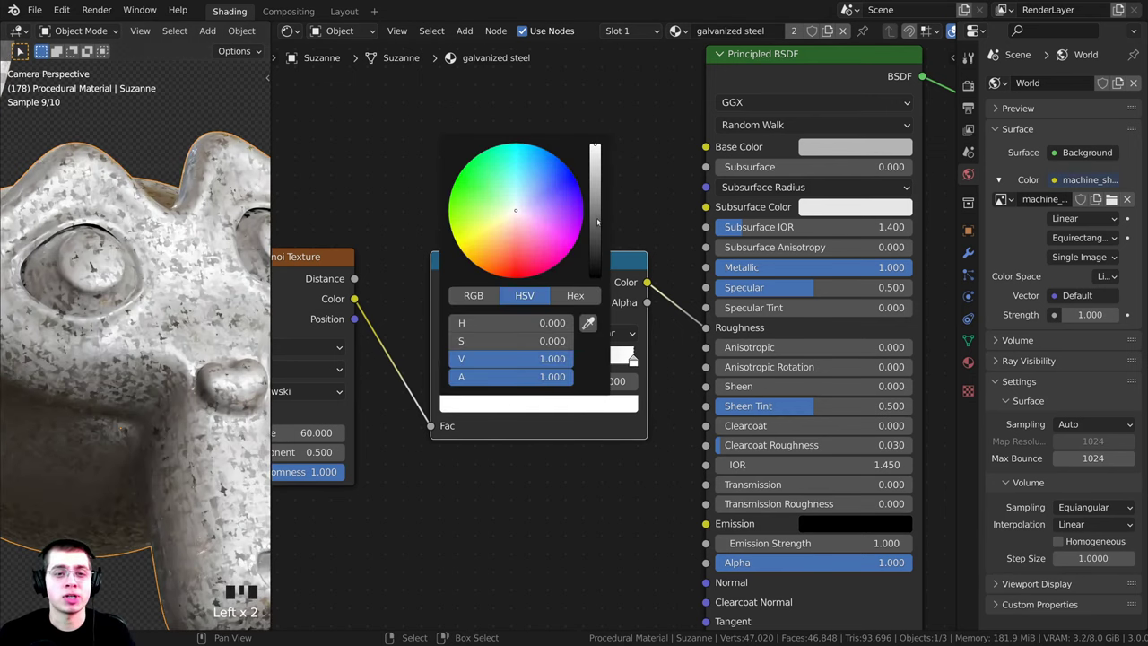
pyautogui.moveTo(593, 164); pyautogui.dragTo(594, 188)
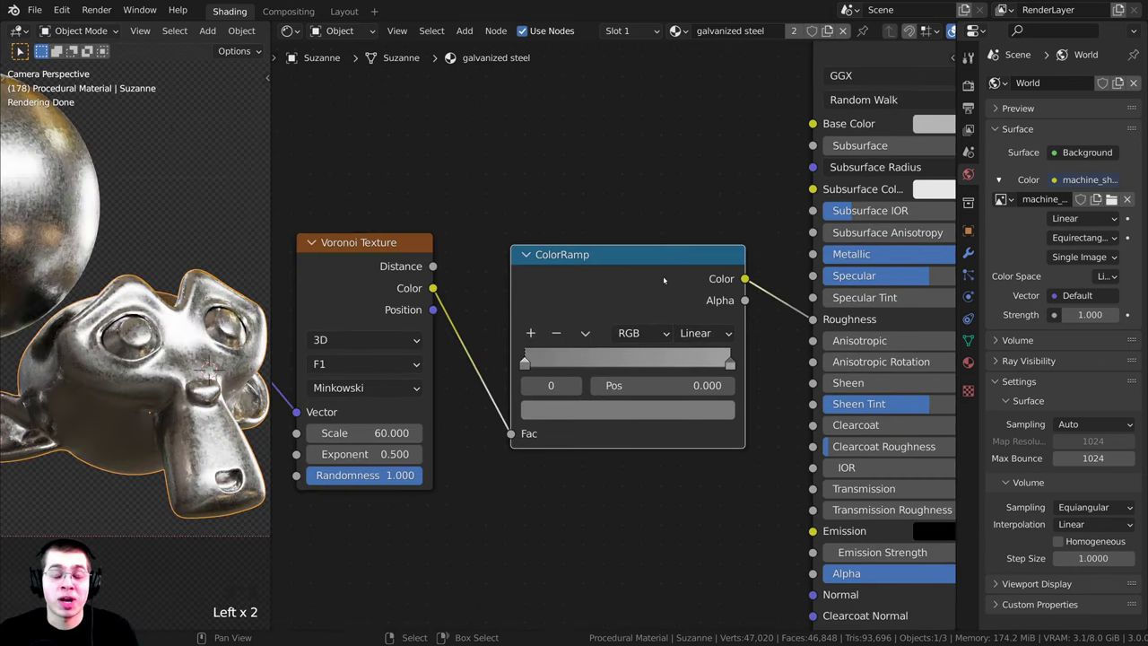
# Open the color of the ColorRamp's first stop and check its brightness value
pyautogui.scroll(1, 662, 297)
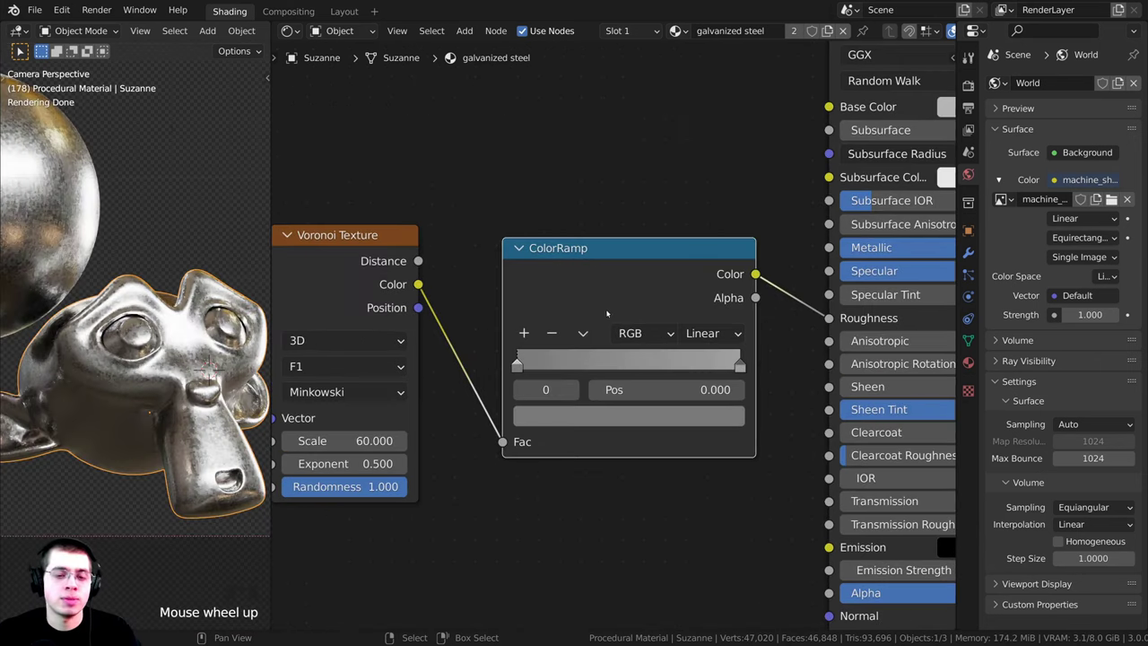
pyautogui.click(518, 367)
pyautogui.click(544, 413)
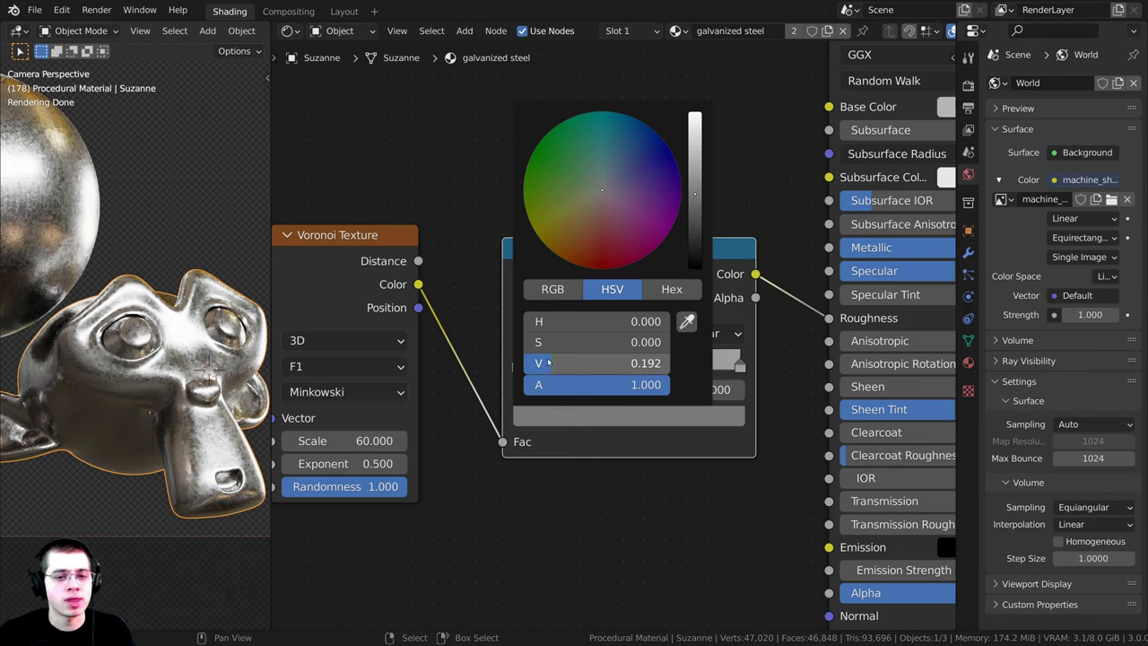
pyautogui.moveTo(565, 363)
pyautogui.mouseDown()
pyautogui.moveTo(593, 364)
pyautogui.moveTo(553, 368)
pyautogui.mouseUp()
pyautogui.rightClick(554, 369)
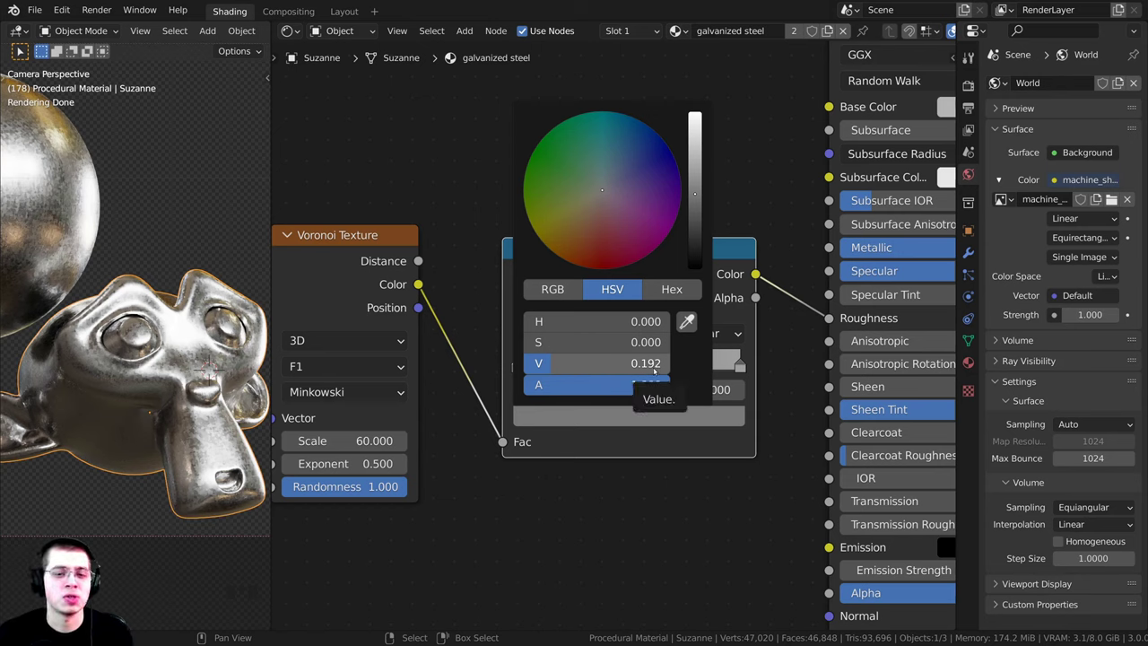
# Select the ColorRamp's first and last stops in turn and check the last stop's color value
pyautogui.click(516, 365)
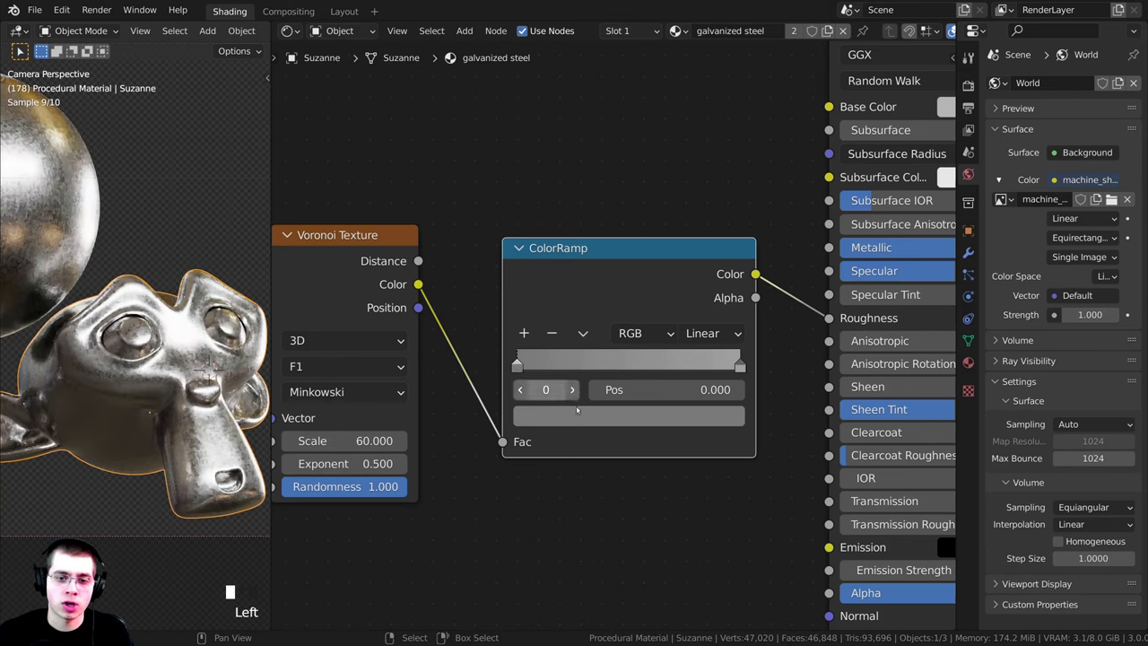
pyautogui.click(739, 366)
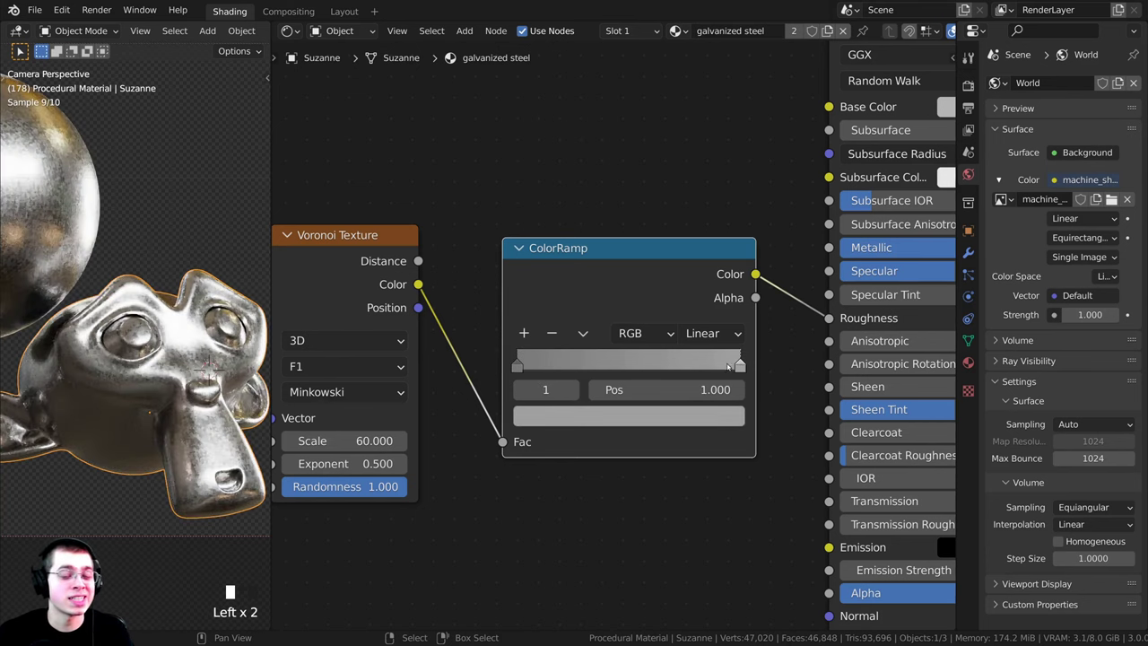
pyautogui.click(650, 416)
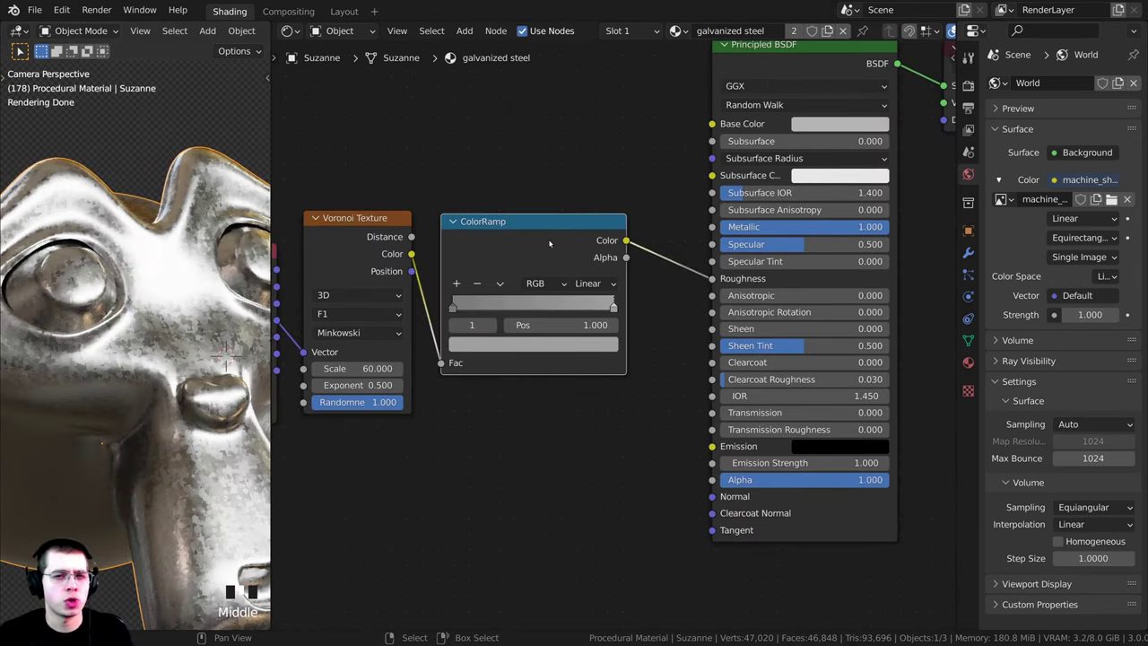
# Connect the ColorRamp's Color output to the Principled BSDF's Normal input, keeping its Roughness link
pyautogui.scroll(-2, 541, 261)
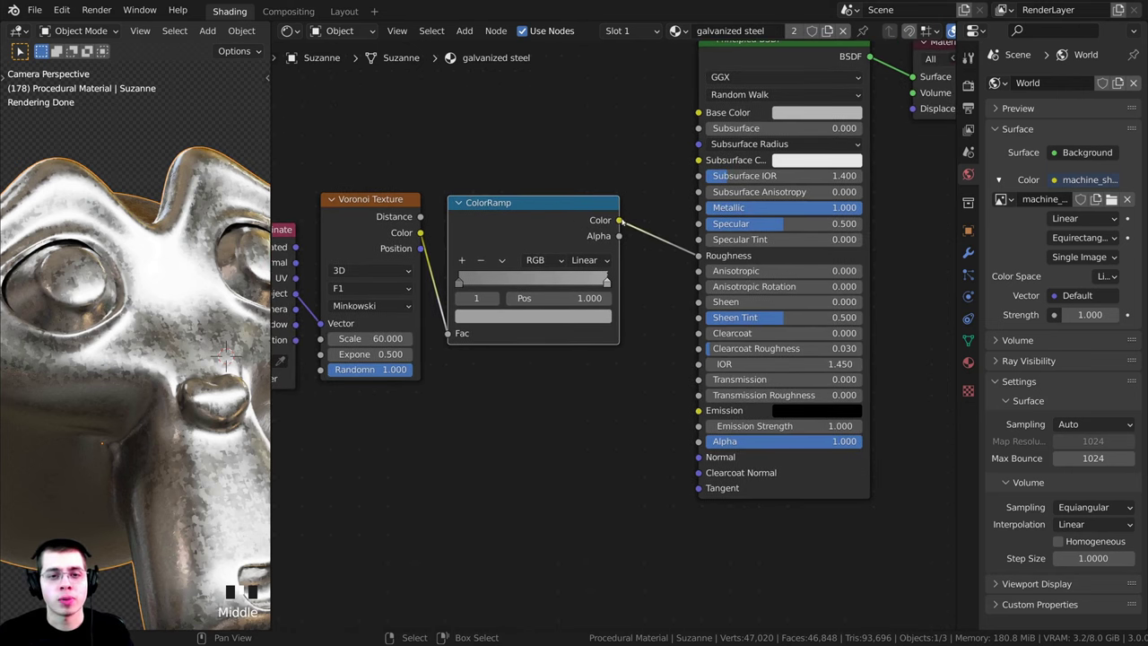
pyautogui.moveTo(619, 220); pyautogui.dragTo(699, 456)
pyautogui.moveTo(699, 456); pyautogui.dragTo(643, 500, button='middle')
pyautogui.moveTo(559, 268); pyautogui.dragTo(599, 218)
pyautogui.moveTo(645, 500); pyautogui.dragTo(645, 501)
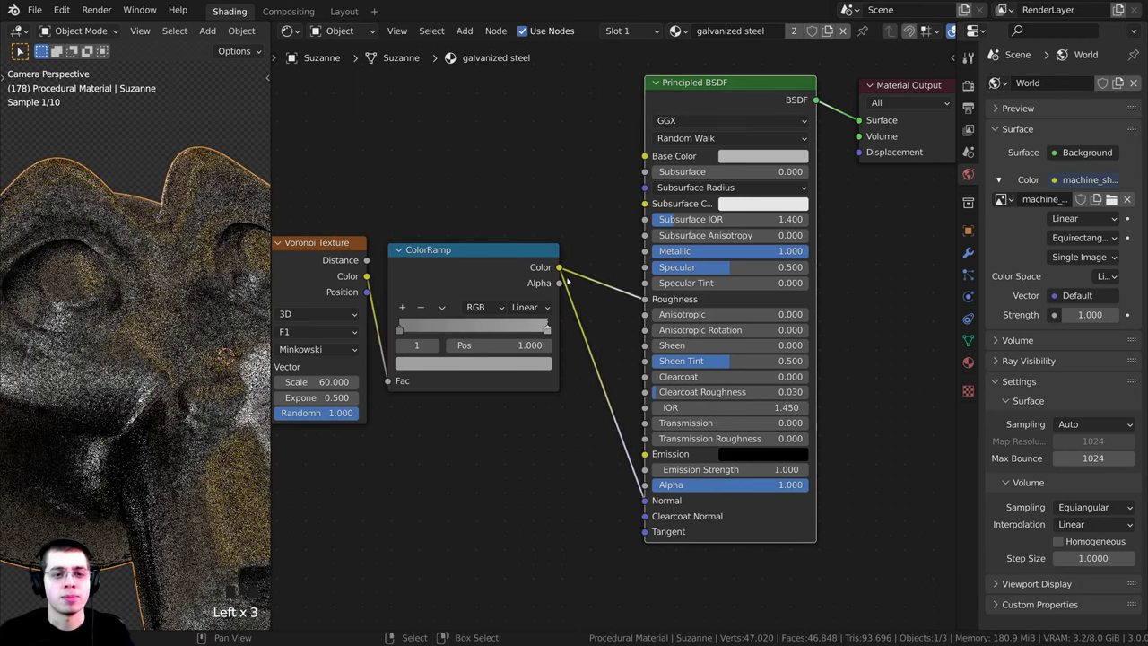
pyautogui.moveTo(559, 267); pyautogui.dragTo(645, 500)
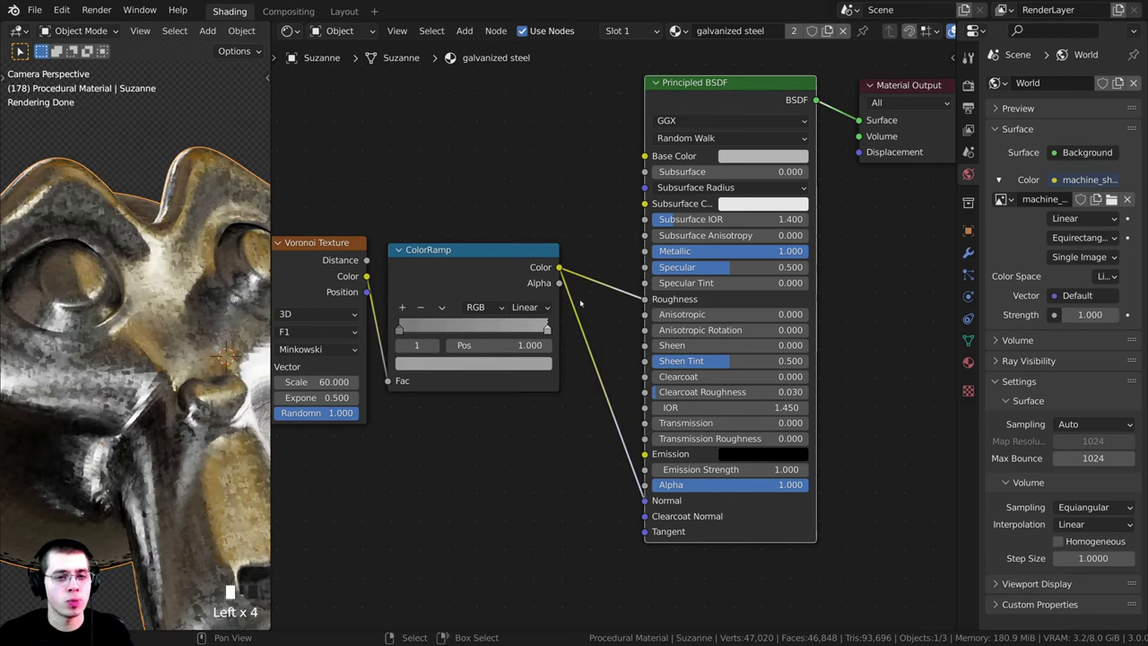
pyautogui.moveTo(580, 303); pyautogui.dragTo(584, 294, button='middle')
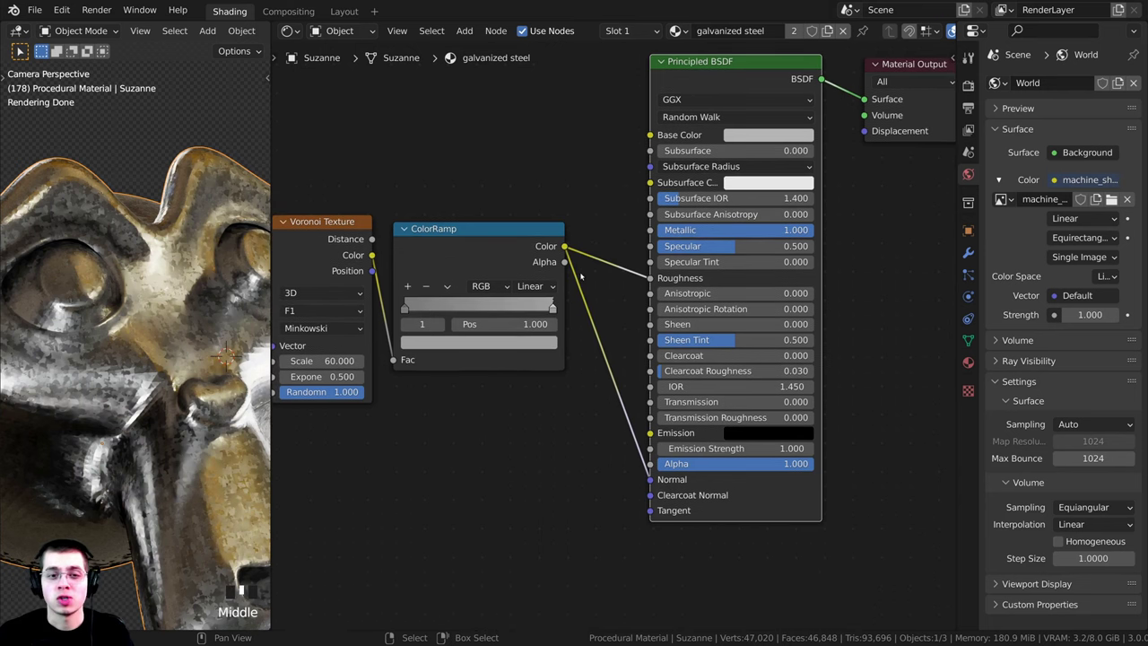
# Insert a Bump node into the link between the ColorRamp and the Normal input, and feed the ramp's Color into its Height
pyautogui.hotkey('shift', 'a')
pyautogui.click(558, 275)
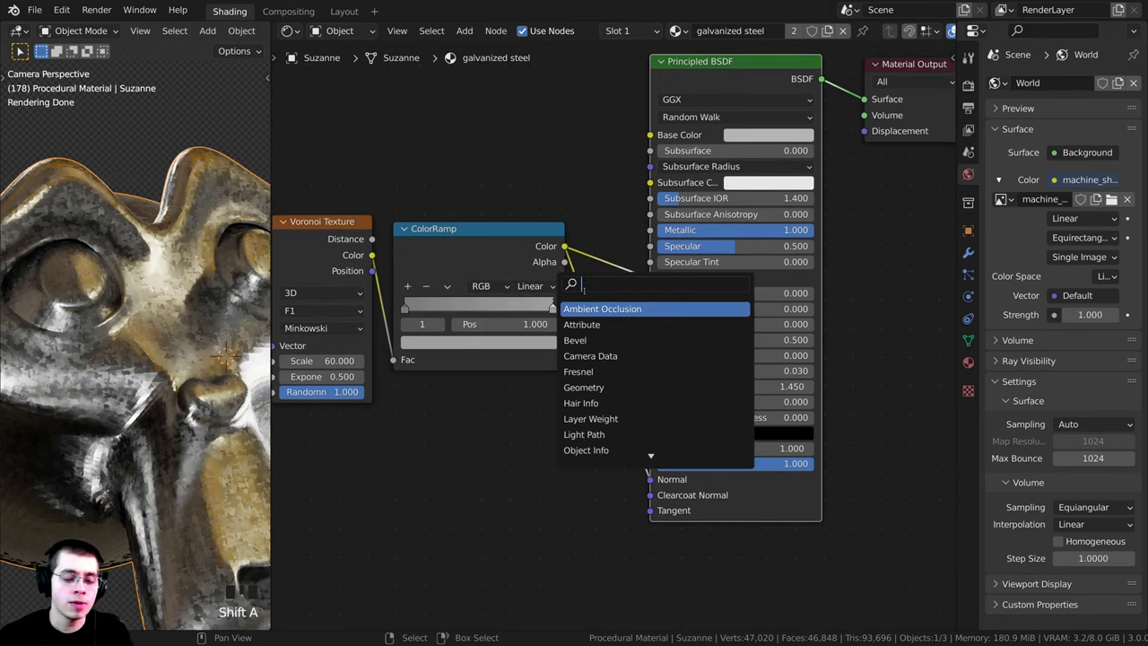
pyautogui.write('bu')
pyautogui.press('Return')
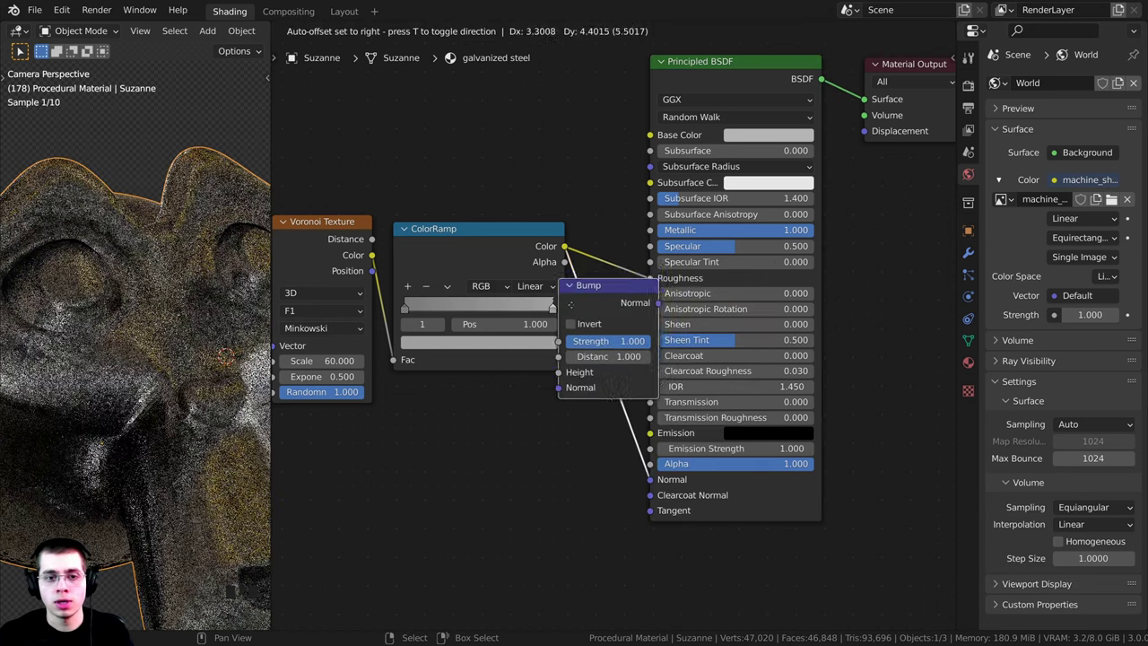
pyautogui.click(619, 375)
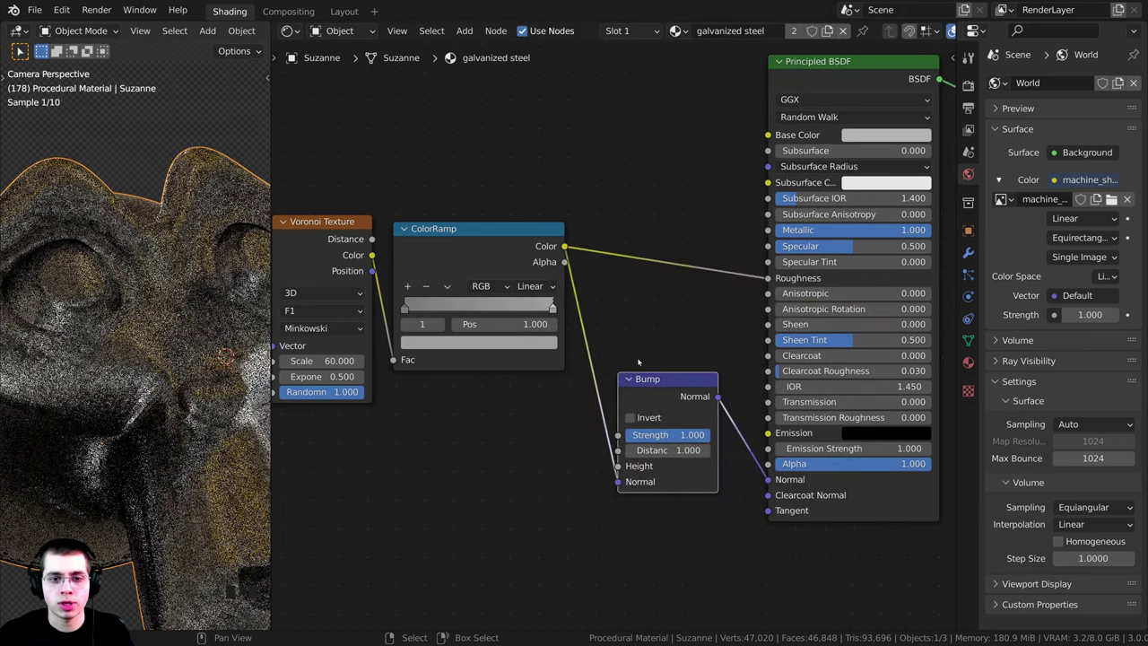
pyautogui.scroll(-2, 615, 359)
pyautogui.scroll(2, 607, 319)
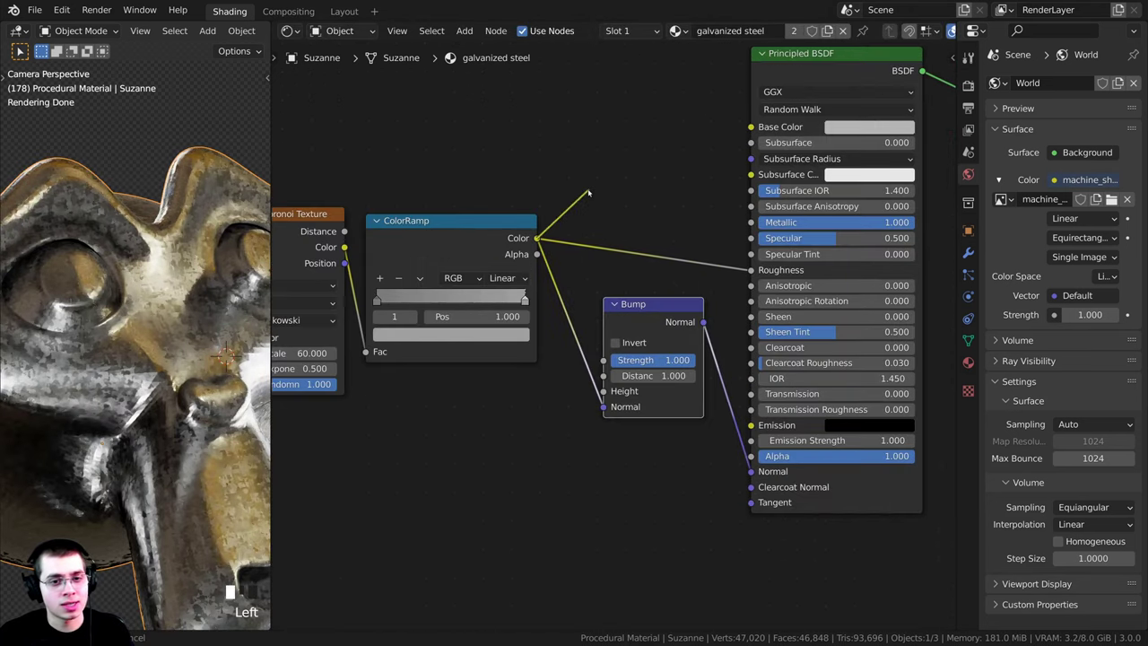
pyautogui.moveTo(536, 238); pyautogui.dragTo(598, 381)
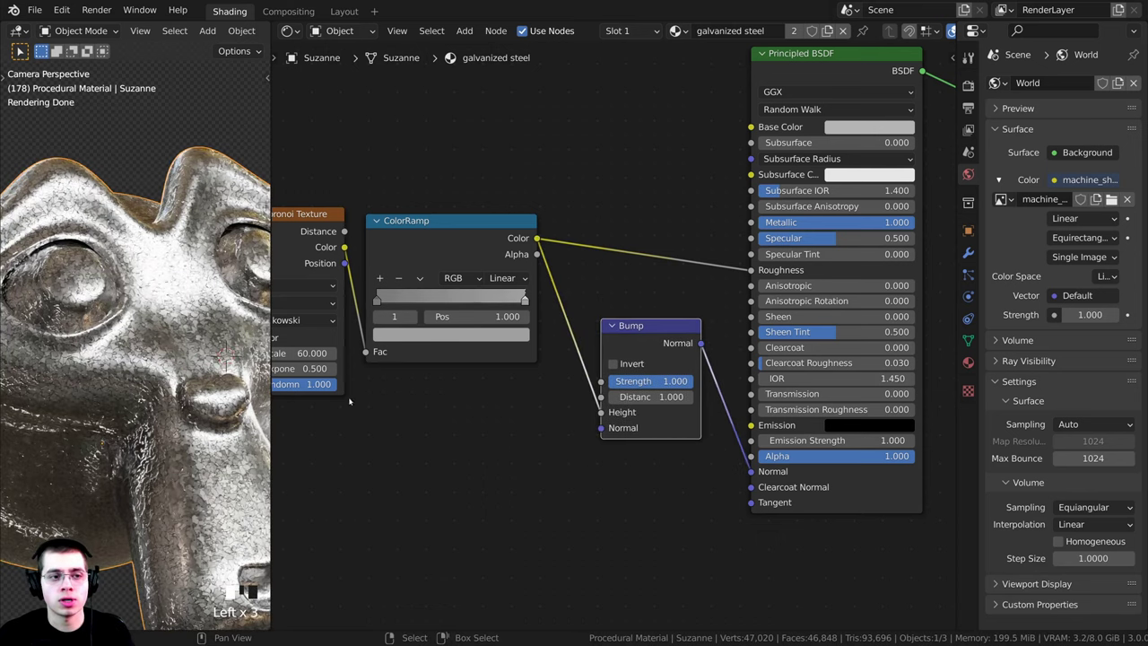
# Set the Bump node's Strength to 0.05
pyautogui.scroll(3, 171, 357)
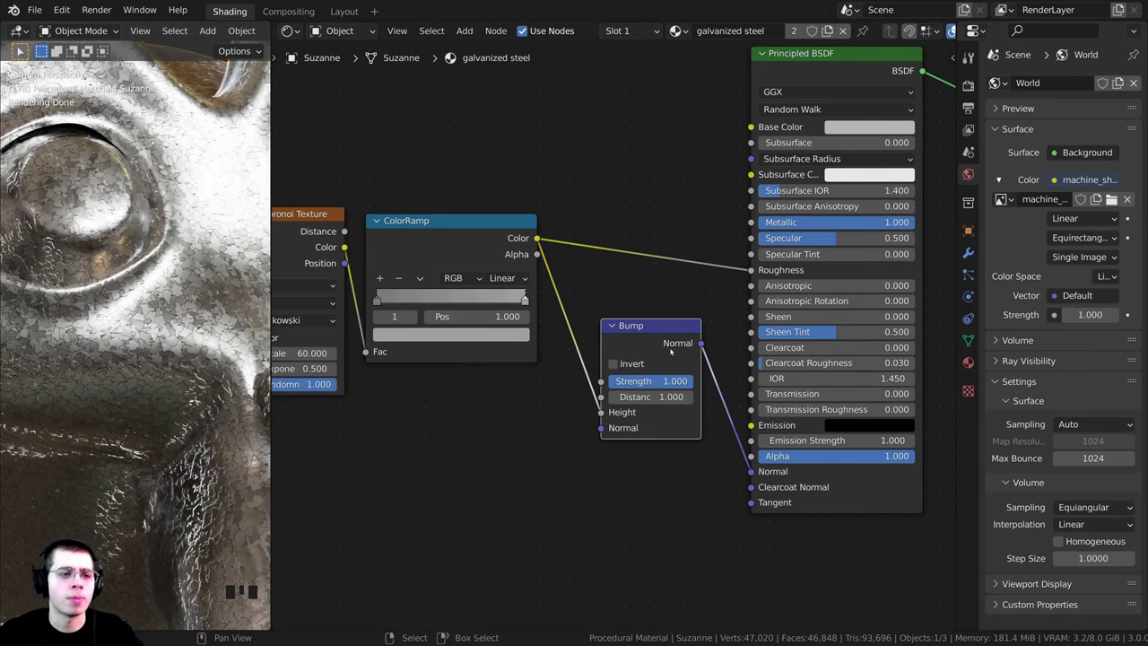
pyautogui.scroll(2, 861, 341)
pyautogui.click(353, 418)
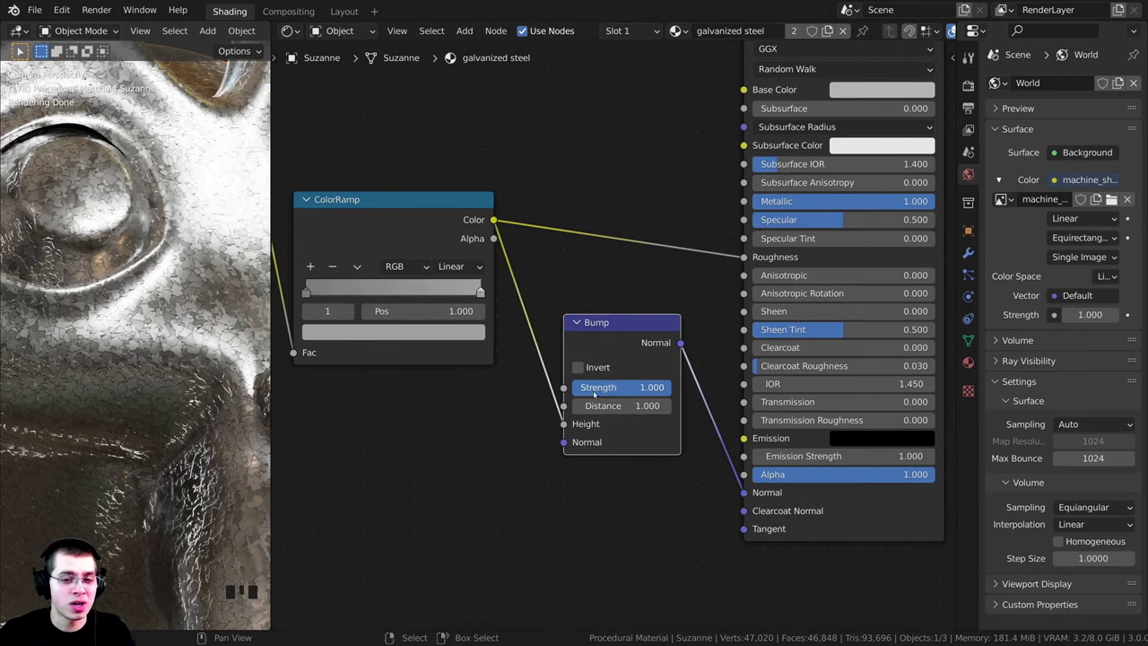
pyautogui.click(615, 388)
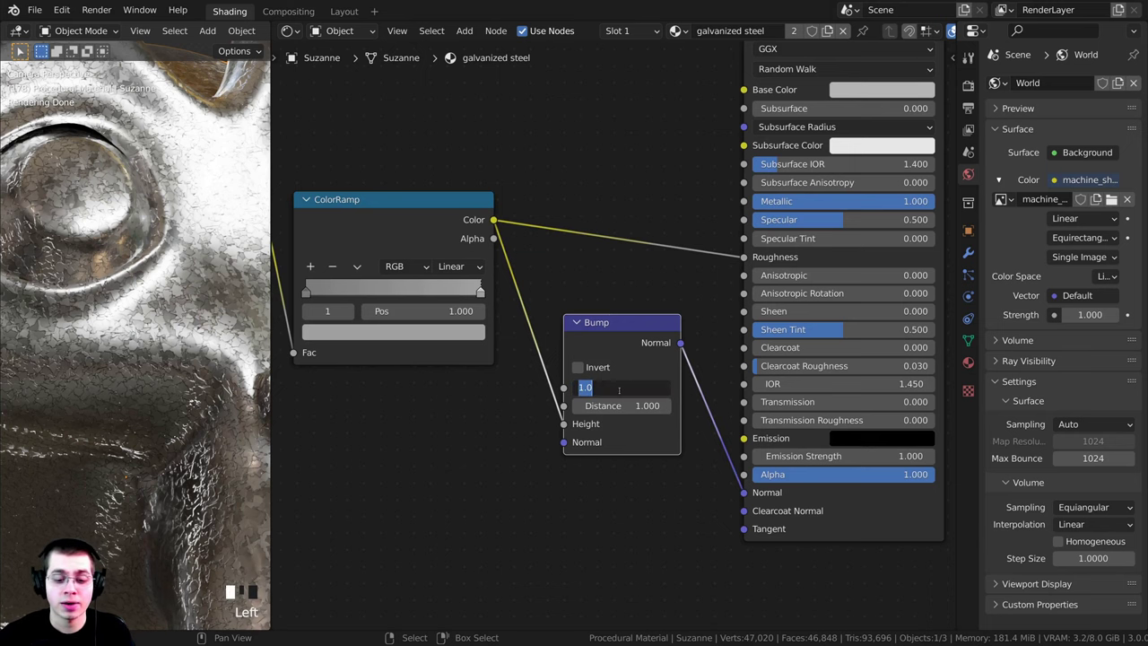
pyautogui.press('BackSpace')
pyautogui.write('.05')
pyautogui.press('Return')
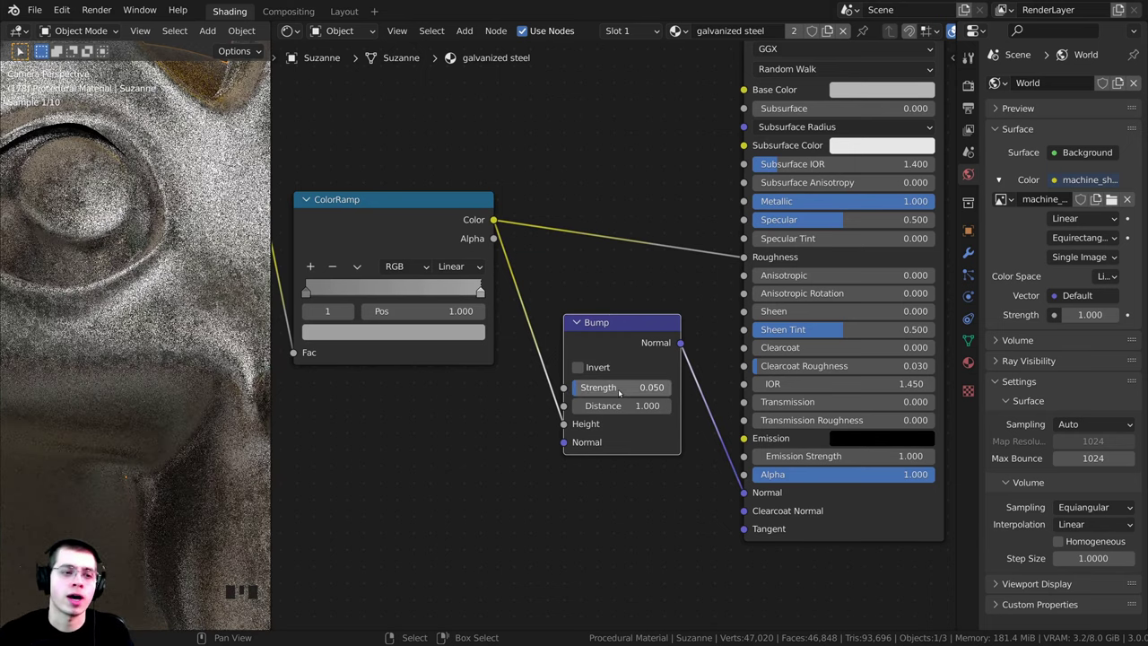
# Inspect the subtle bump on the models up close, and add a Noise Texture node below the Voronoi Texture
pyautogui.scroll(4, 164, 227)
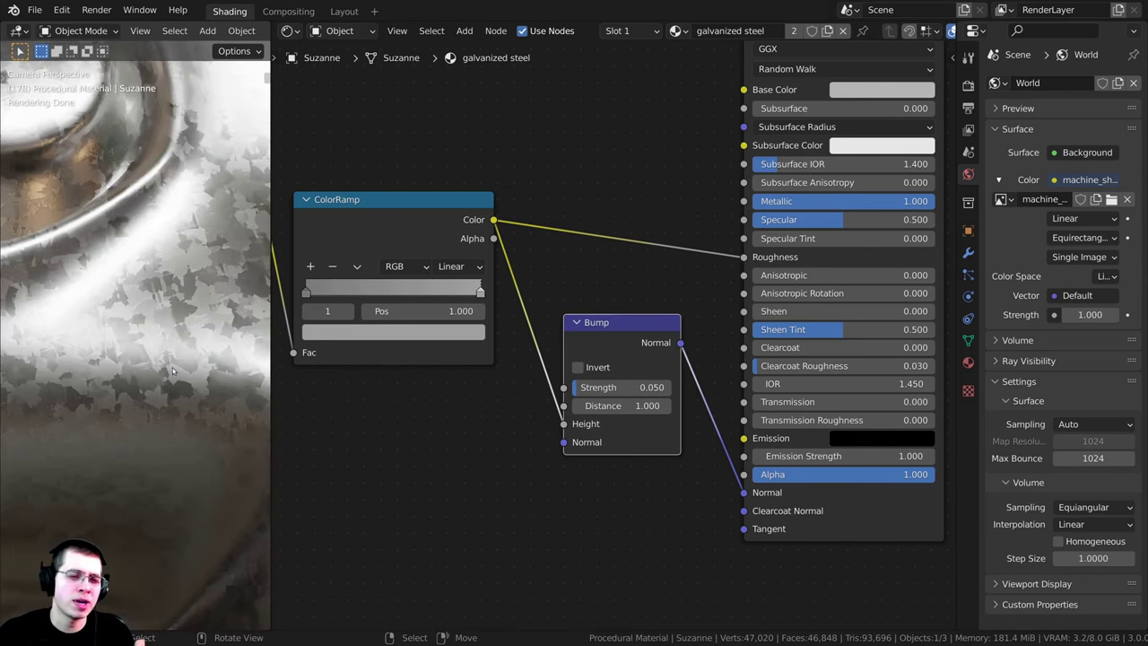
pyautogui.click(162, 285)
pyautogui.scroll(-7, 163, 287)
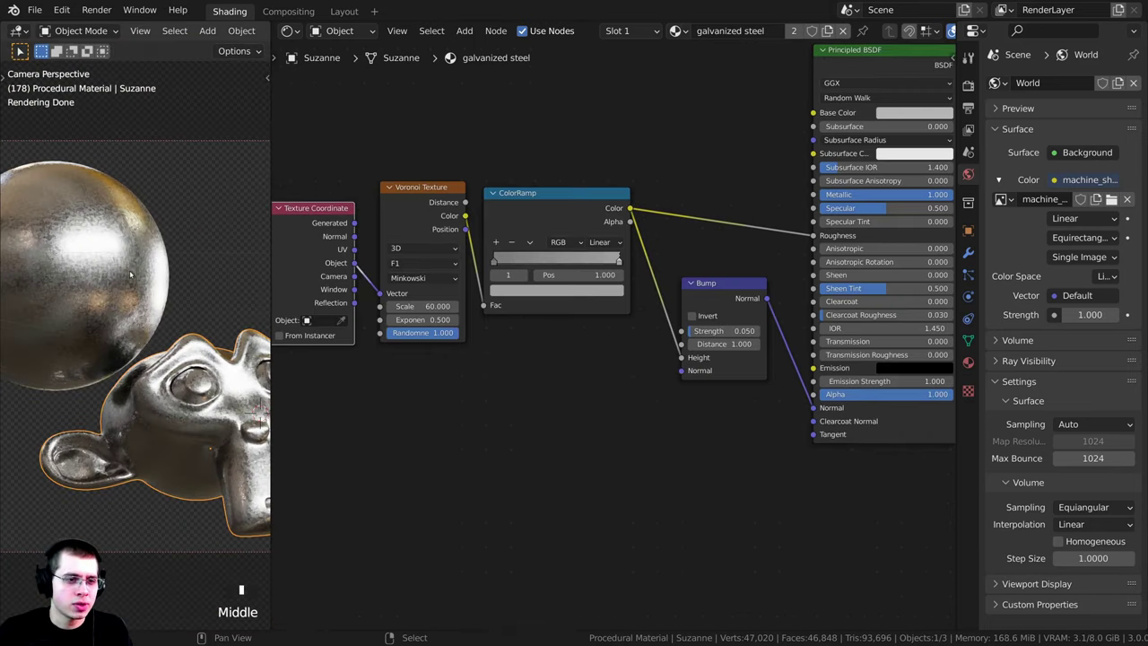
pyautogui.scroll(6, 151, 295)
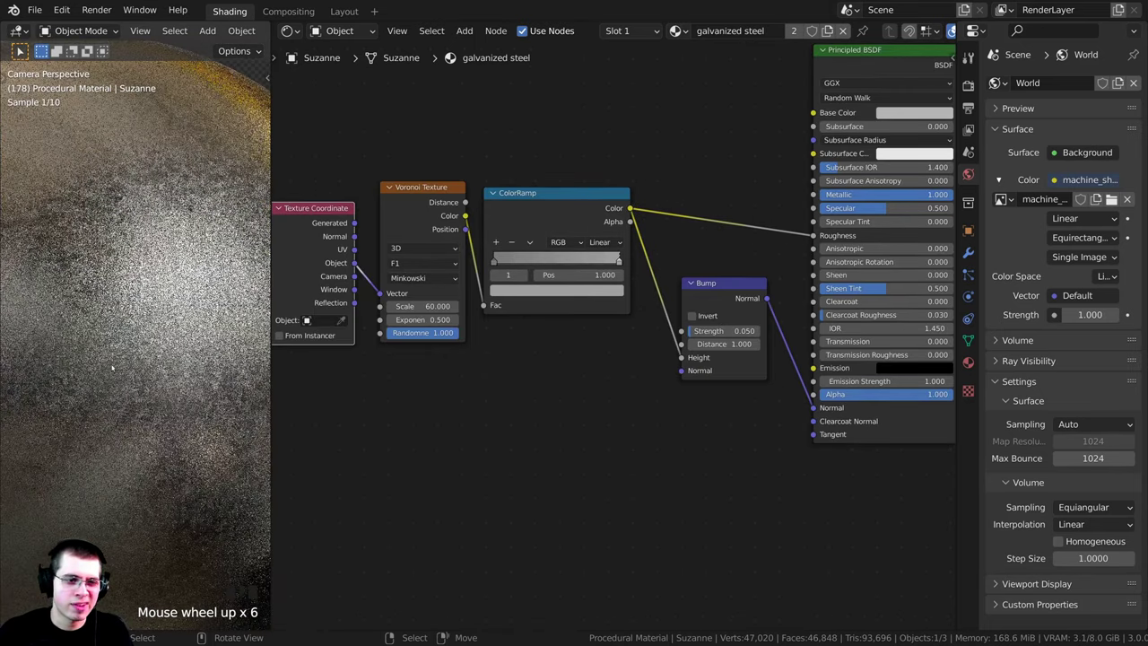
pyautogui.moveTo(521, 376); pyautogui.dragTo(541, 287, button='middle')
pyautogui.hotkey('shift', 'a')
pyautogui.click(537, 279)
pyautogui.write('no')
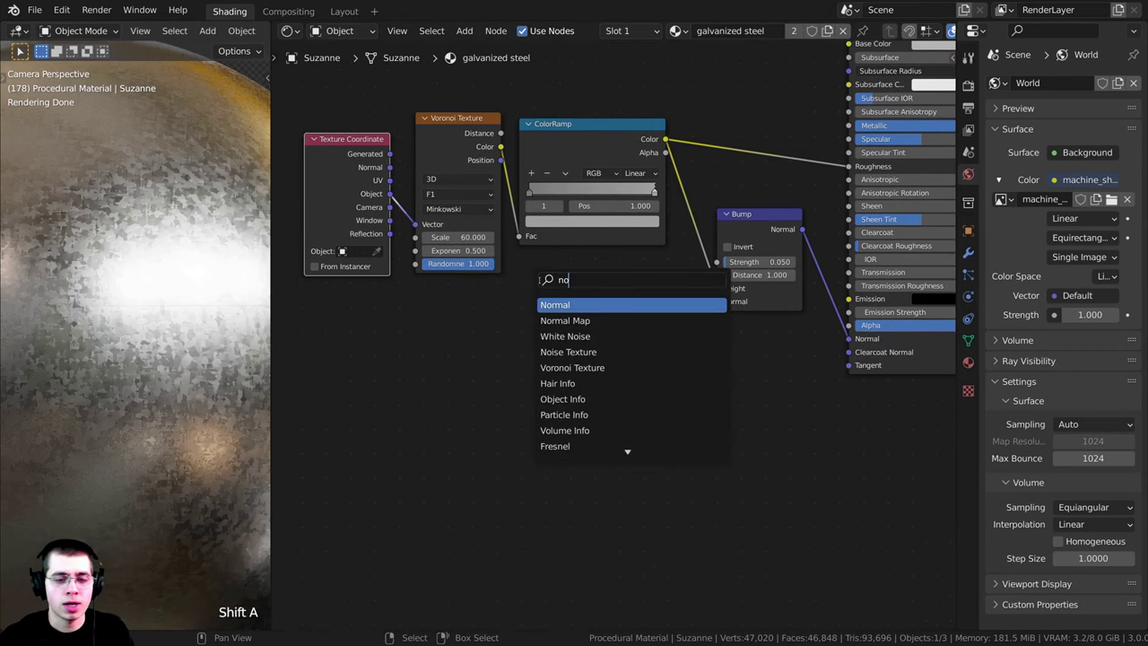
pyautogui.write('i')
pyautogui.press('Down')
pyautogui.press('Return')
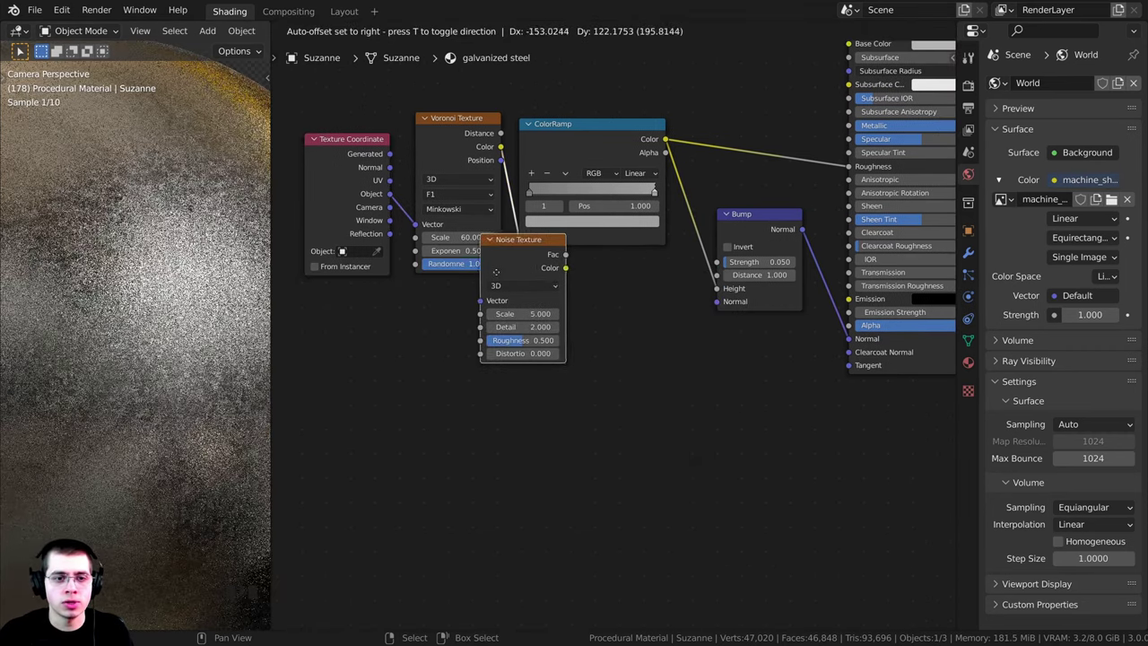
pyautogui.click(453, 331)
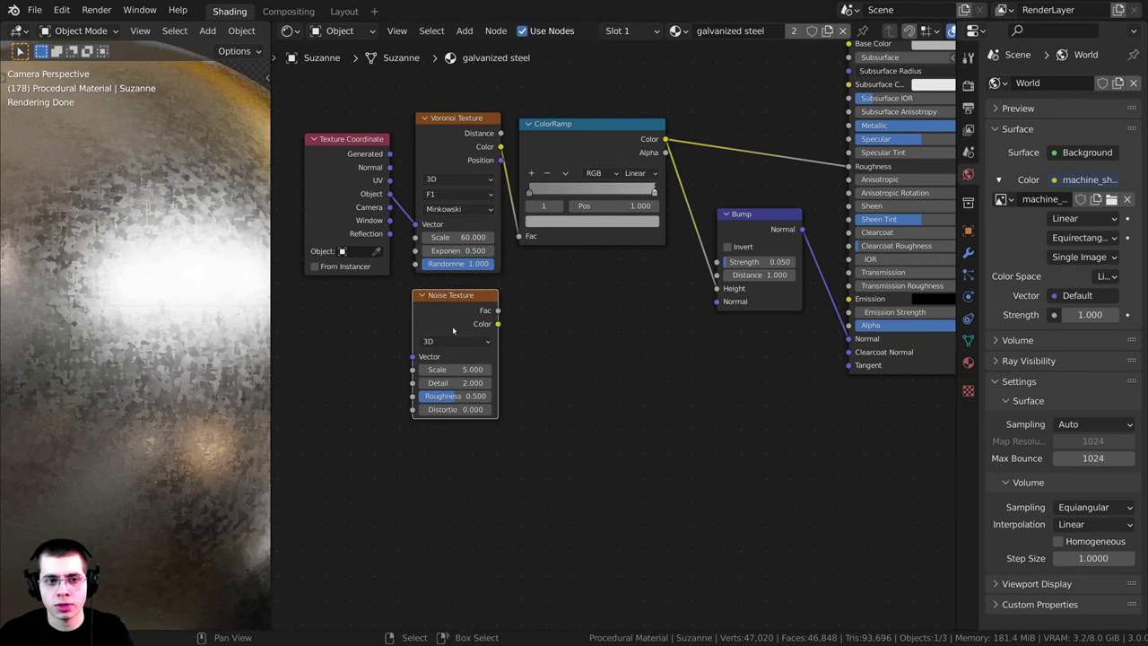
# Connect the Texture Coordinate's Object output to the Noise Texture's Vector and preview the noise on the models
pyautogui.moveTo(347, 224); pyautogui.dragTo(412, 356)
pyautogui.moveTo(302, 264); pyautogui.dragTo(316, 271)
pyautogui.moveTo(454, 294); pyautogui.dragTo(455, 355, button='middle')
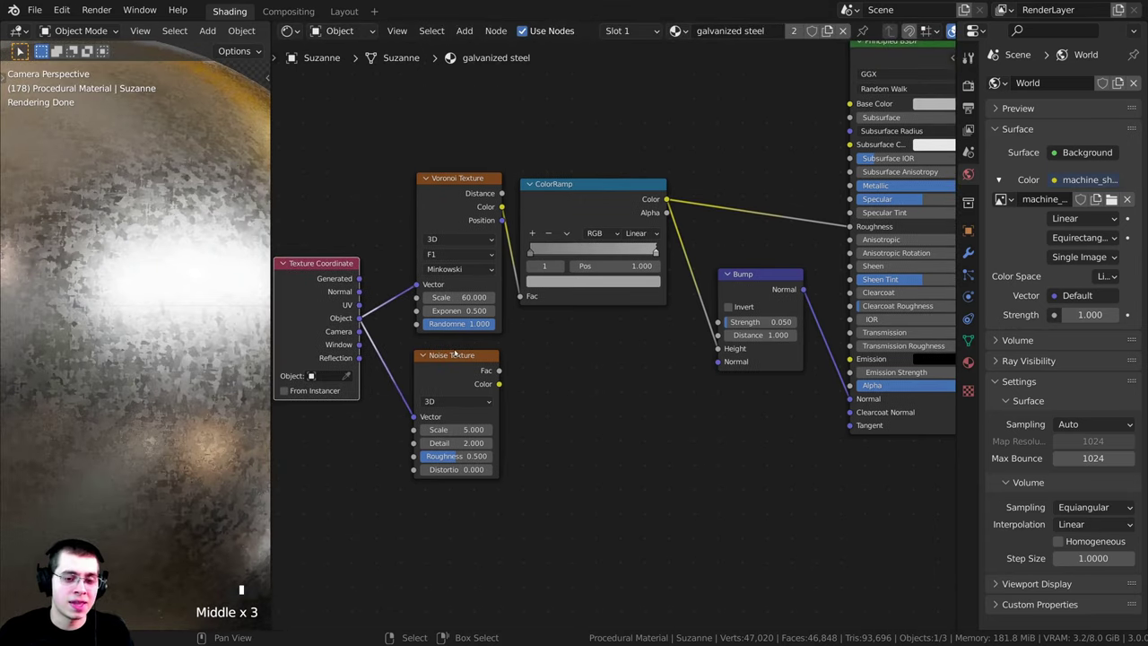
pyautogui.keyDown('ctrl'); pyautogui.keyDown('shift'); pyautogui.click(453, 367); pyautogui.keyUp('shift'); pyautogui.keyUp('ctrl')
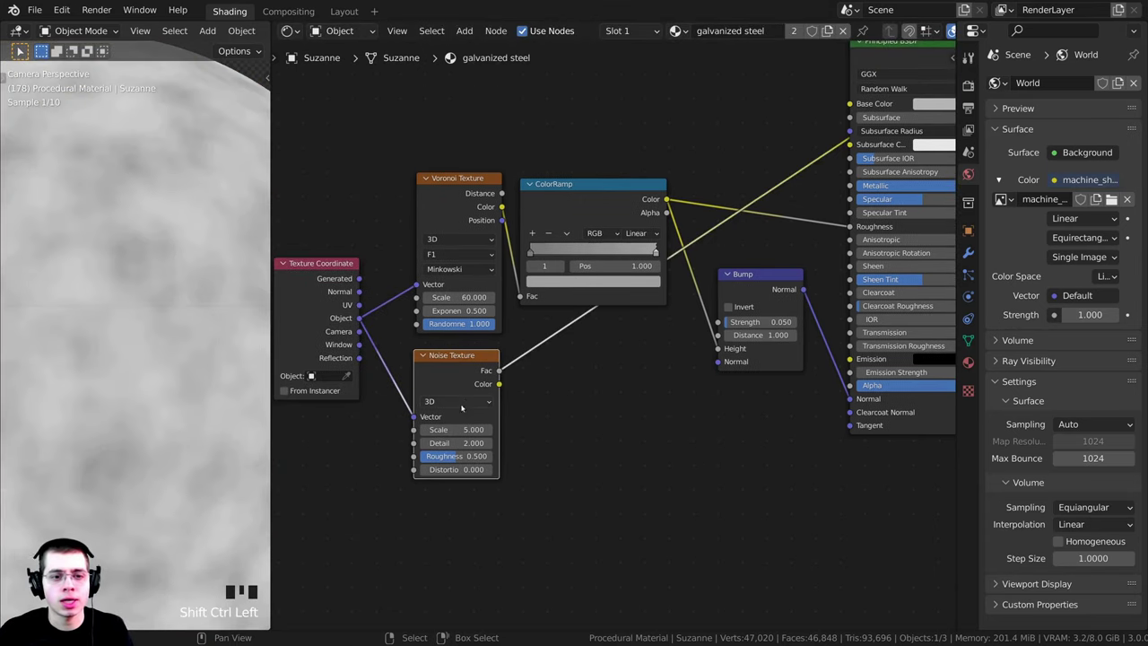
pyautogui.scroll(1, 489, 391)
# Set the Noise Texture's Scale to 20 and Detail to 15
pyautogui.click(453, 428)
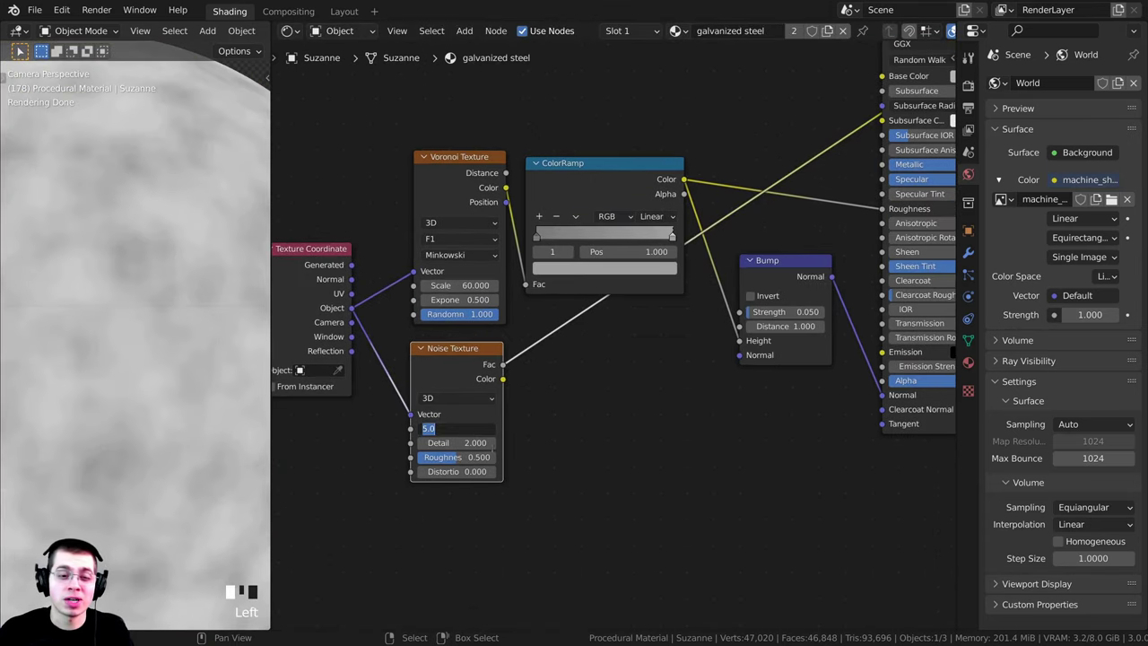
pyautogui.write('20')
pyautogui.press('Return')
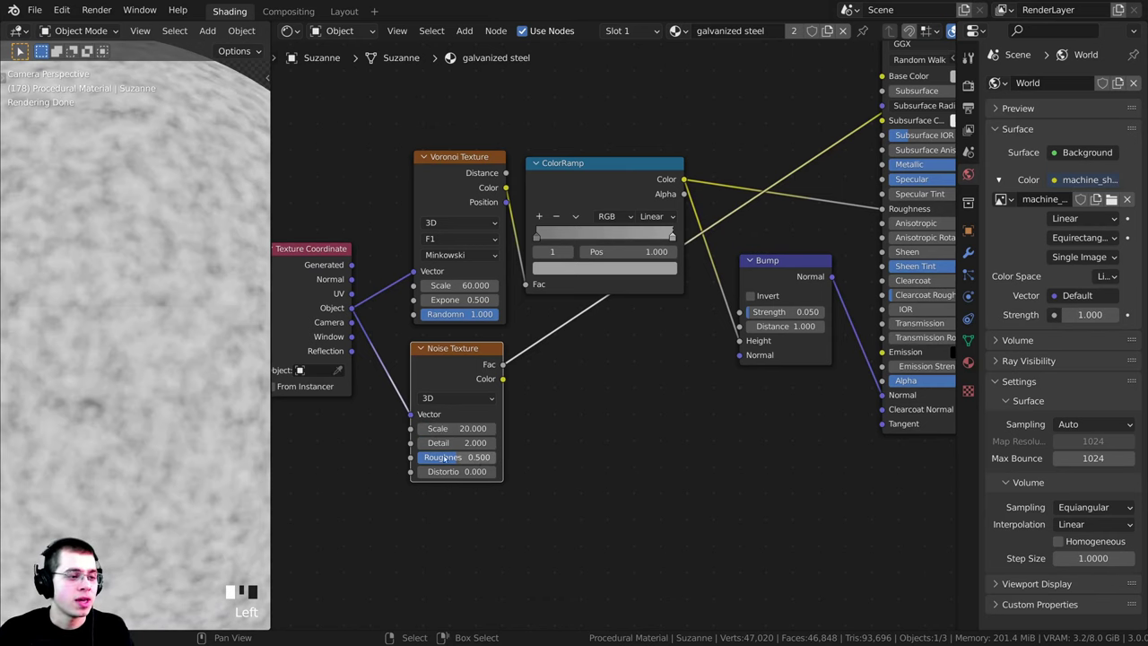
pyautogui.click(461, 443)
pyautogui.write('15')
pyautogui.press('Return')
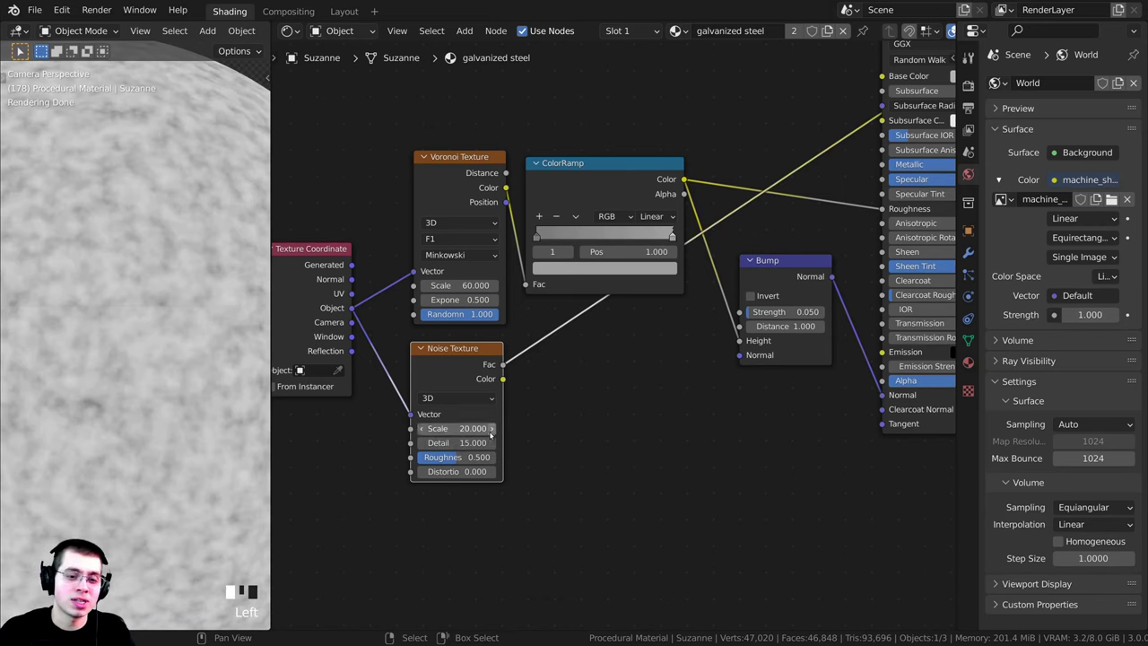
# Duplicate the Bump node and insert the copy between the first Bump and the Principled BSDF's Normal input
pyautogui.scroll(1, 461, 392)
pyautogui.moveTo(462, 392); pyautogui.dragTo(398, 367, button='middle')
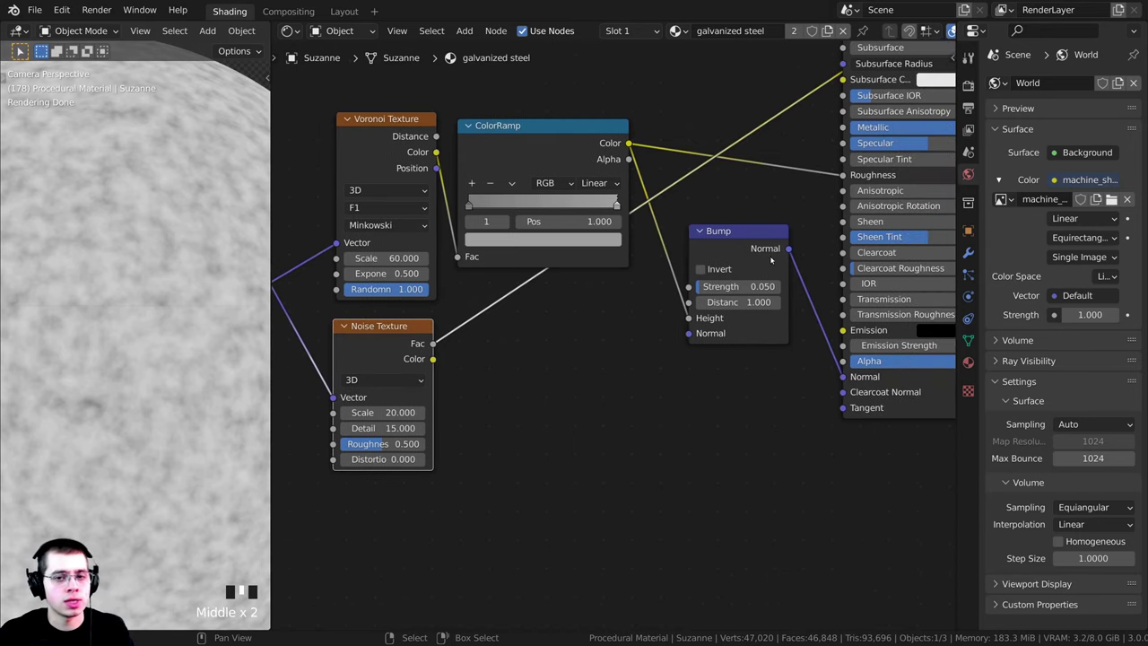
pyautogui.moveTo(749, 259); pyautogui.dragTo(745, 257)
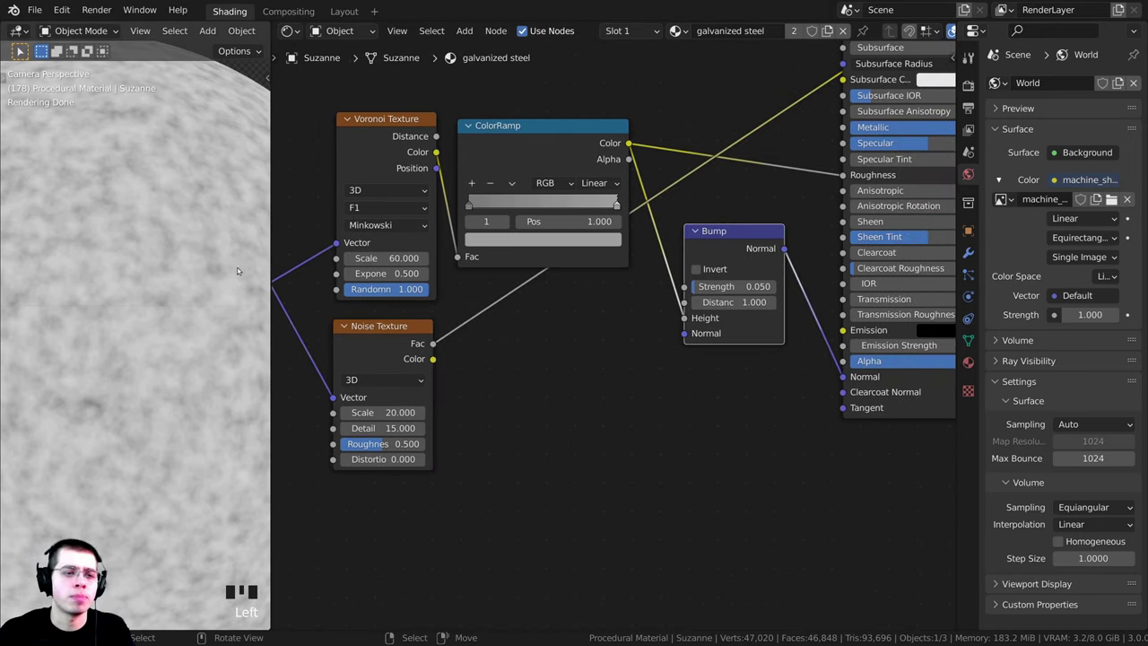
pyautogui.moveTo(745, 248)
pyautogui.mouseDown()
pyautogui.moveTo(757, 235)
pyautogui.moveTo(742, 240)
pyautogui.mouseUp()
pyautogui.hotkey('shift', 'd')
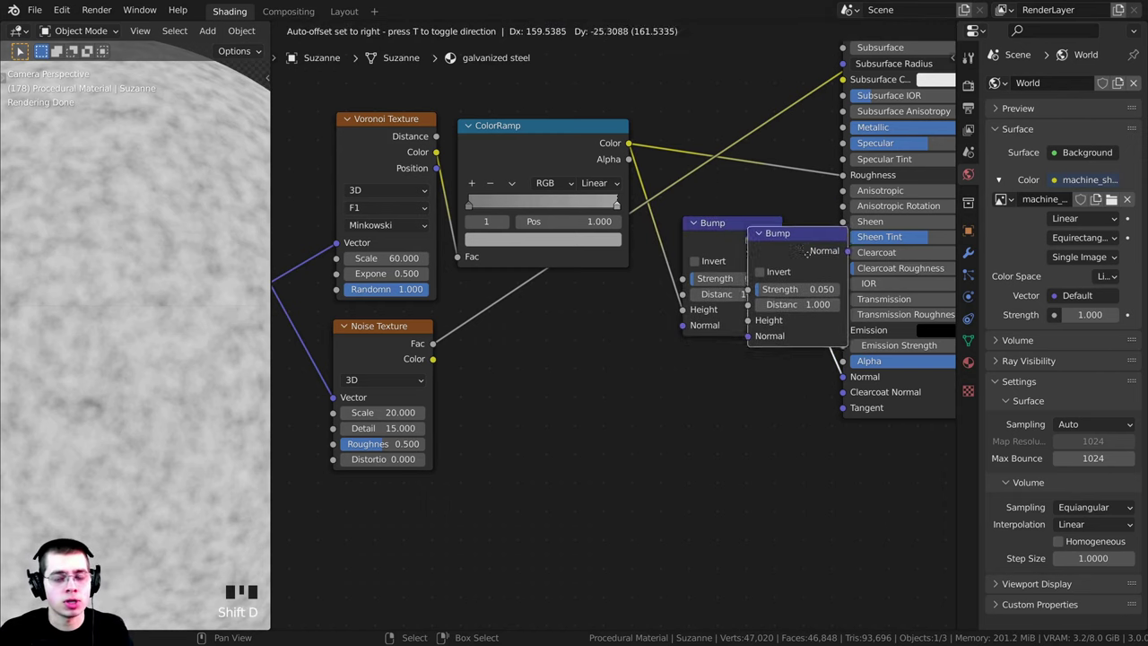
pyautogui.click(836, 269)
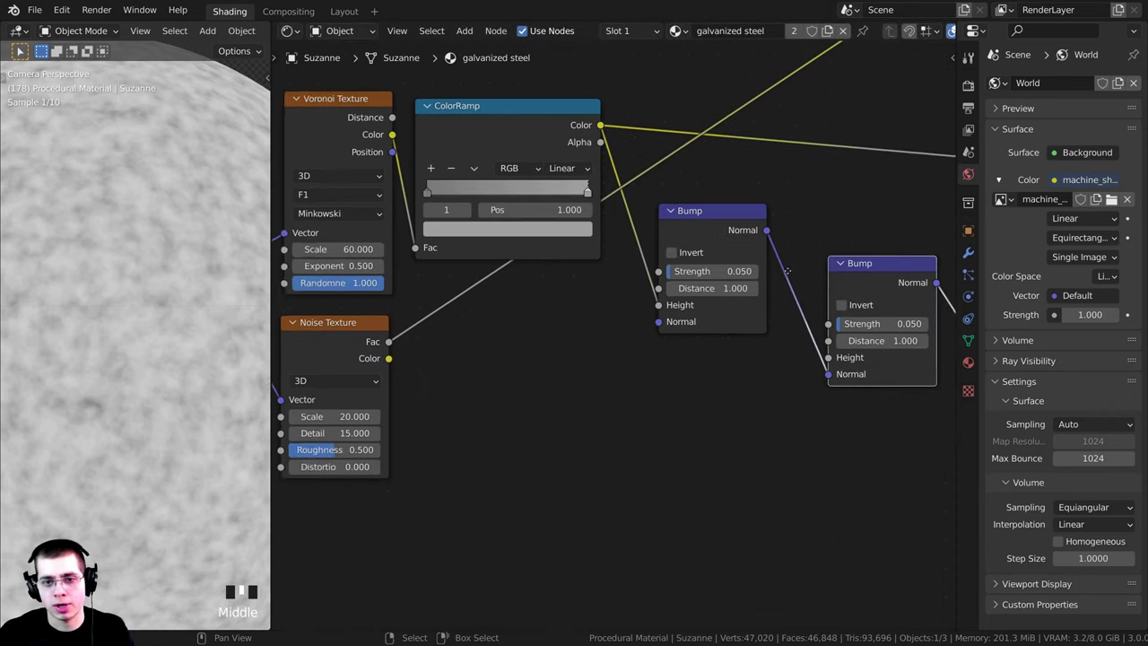
pyautogui.keyDown('ctrl'); pyautogui.hscroll(2, 664, 244); pyautogui.keyUp('ctrl')
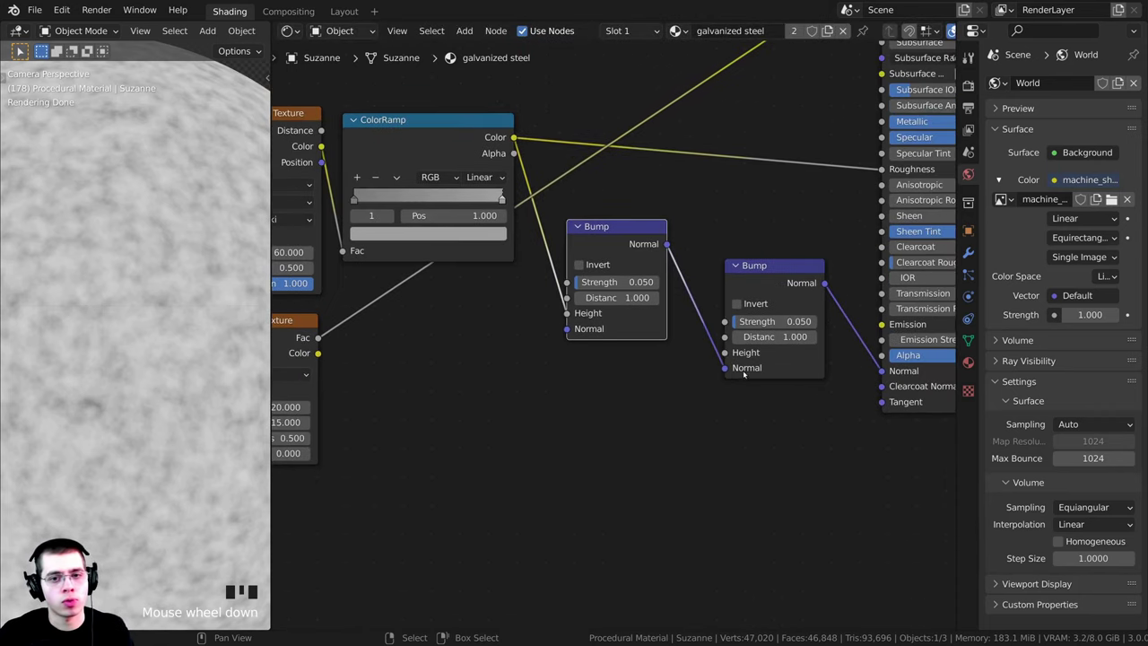
# Connect the Noise Texture's Fac output to the Height input of the second Bump node
pyautogui.moveTo(744, 374); pyautogui.dragTo(754, 374)
pyautogui.scroll(-1, 717, 336)
pyautogui.moveTo(719, 338); pyautogui.dragTo(732, 331, button='middle')
pyautogui.moveTo(732, 343); pyautogui.dragTo(691, 274)
pyautogui.moveTo(316, 319); pyautogui.dragTo(732, 345)
pyautogui.moveTo(741, 245); pyautogui.dragTo(695, 263, button='middle')
pyautogui.scroll(-3, 655, 278)
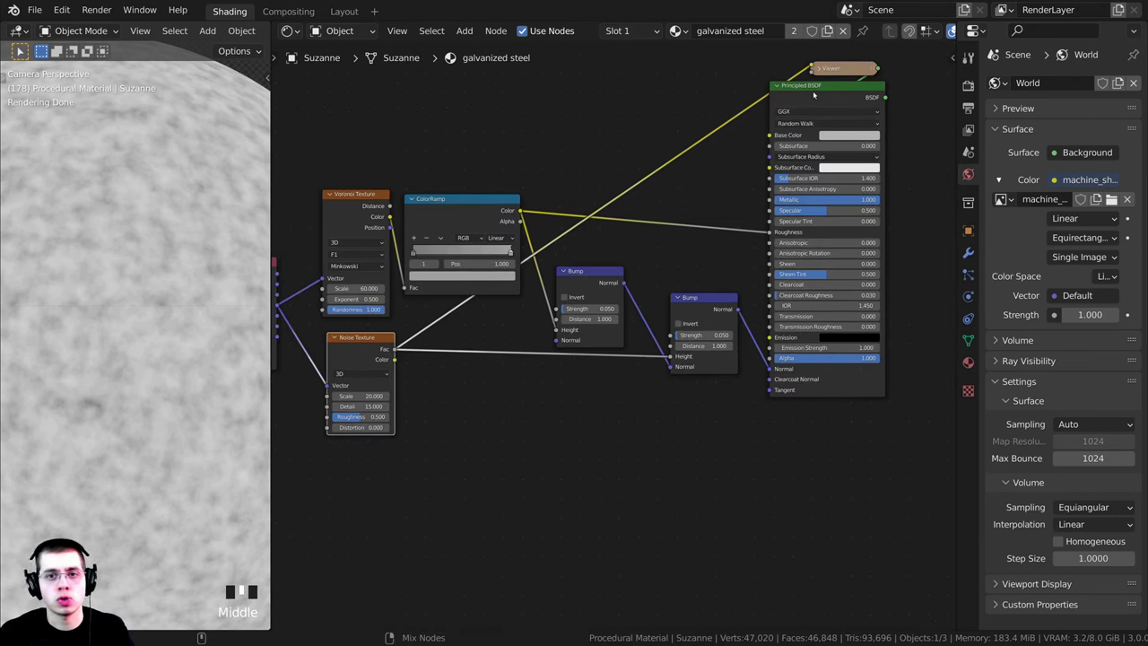
# Preview the Principled BSDF on the models again and move its node slightly away from the Bump nodes
pyautogui.keyDown('ctrl'); pyautogui.keyDown('shift'); pyautogui.click(814, 95); pyautogui.keyUp('shift'); pyautogui.keyUp('ctrl')
pyautogui.moveTo(814, 95); pyautogui.dragTo(907, 97)
pyautogui.moveTo(850, 122); pyautogui.dragTo(851, 110)
pyautogui.moveTo(546, 233); pyautogui.dragTo(577, 233, button='middle')
pyautogui.scroll(2, 212, 269)
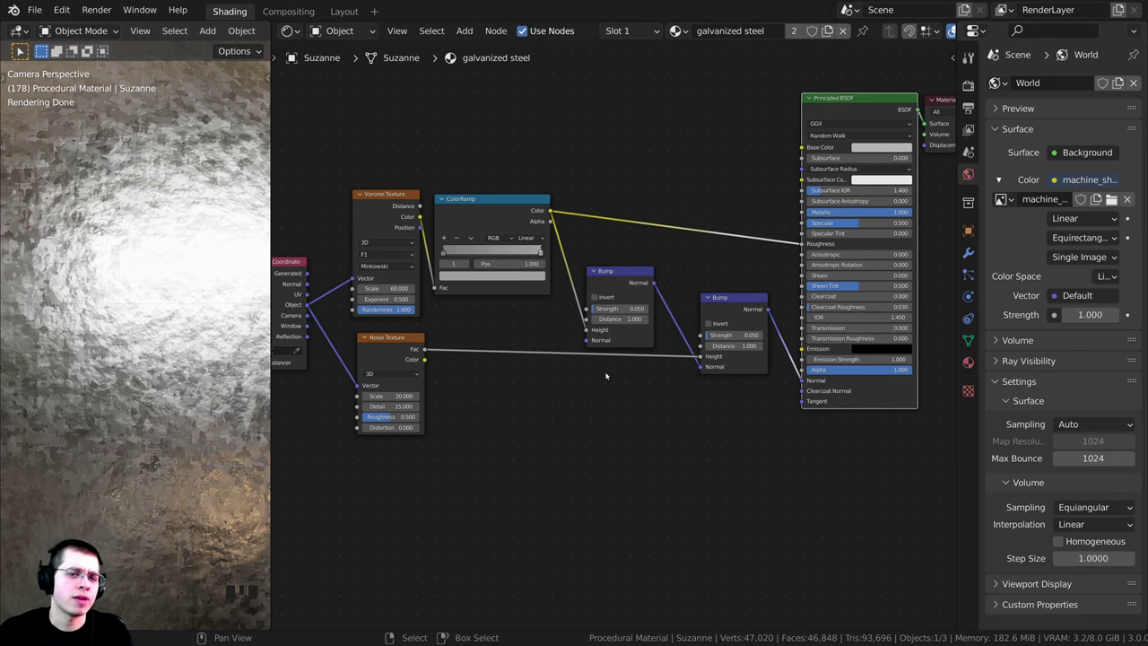
# Set the second Bump node's Strength to 0.03
pyautogui.scroll(3, 638, 352)
pyautogui.scroll(2, 638, 352)
pyautogui.click(648, 327)
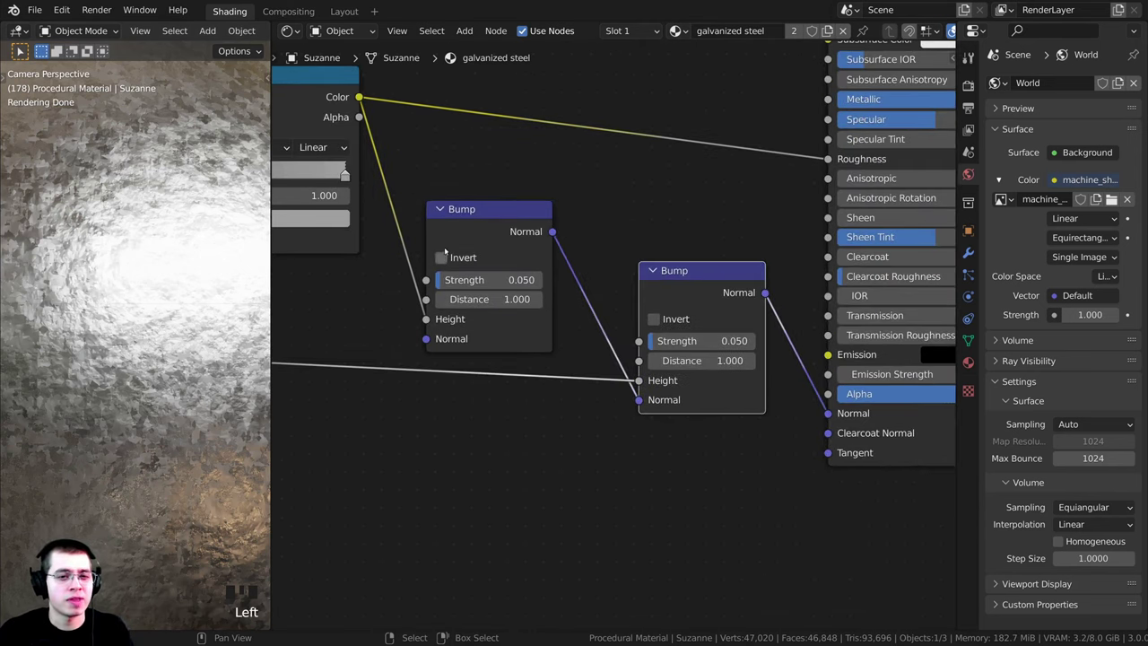
pyautogui.doubleClick(680, 341)
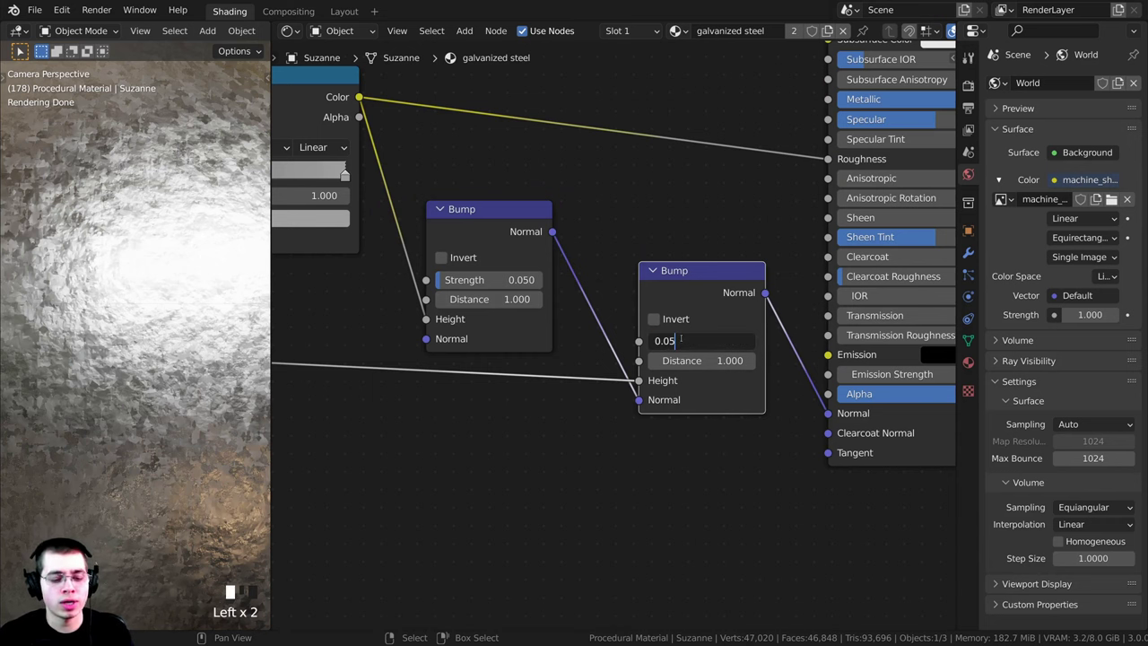
pyautogui.press('BackSpace')
pyautogui.write('3')
pyautogui.press('Return')
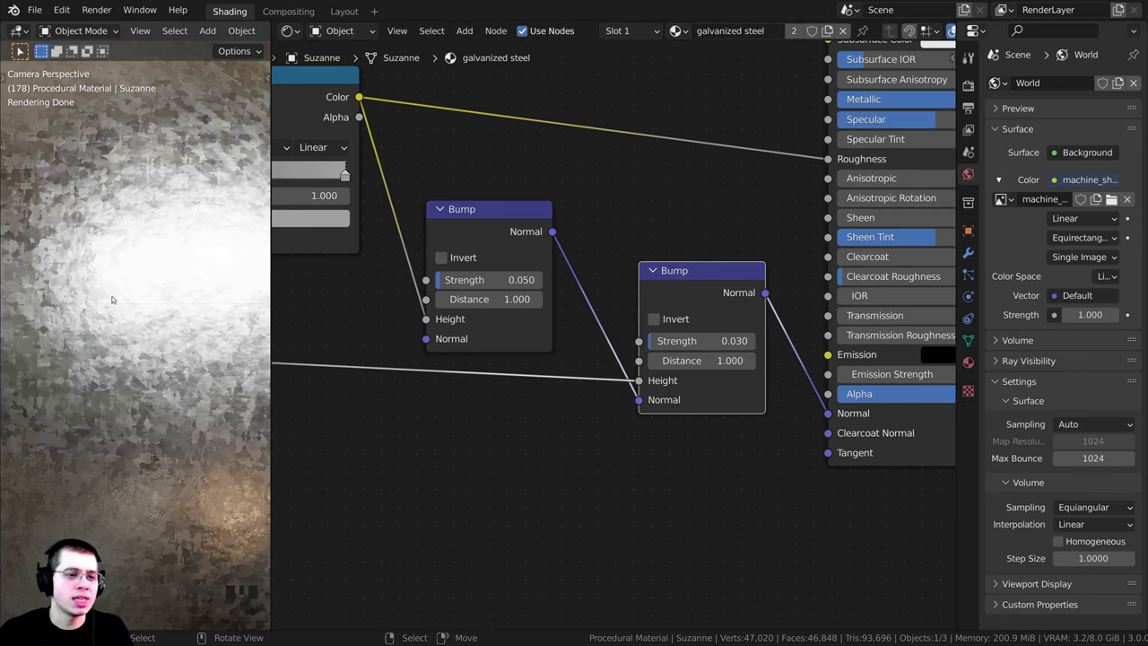
# Inspect the finished material on the sphere and Suzanne, and render the final image
pyautogui.scroll(2, 147, 339)
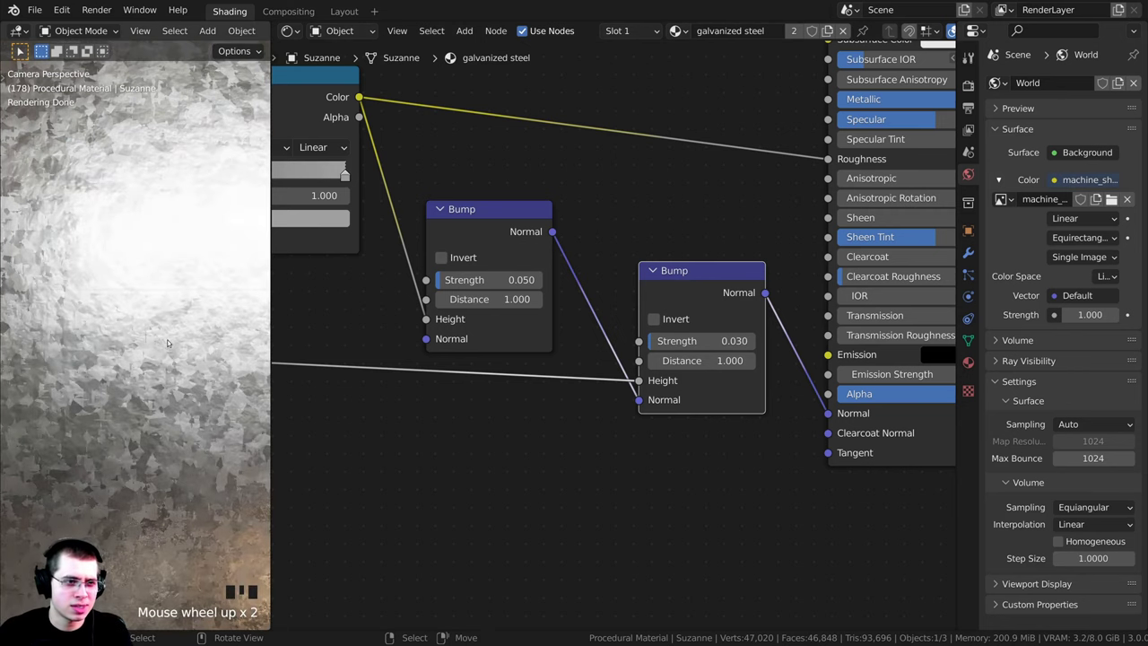
pyautogui.scroll(-6, 167, 342)
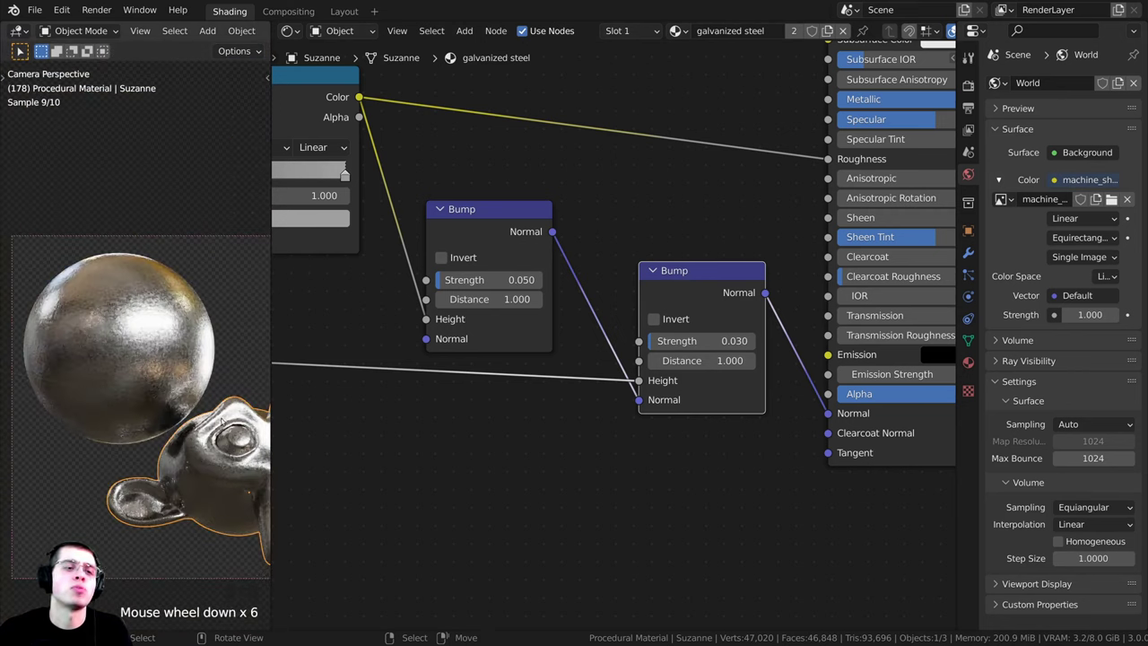
pyautogui.press('F12')
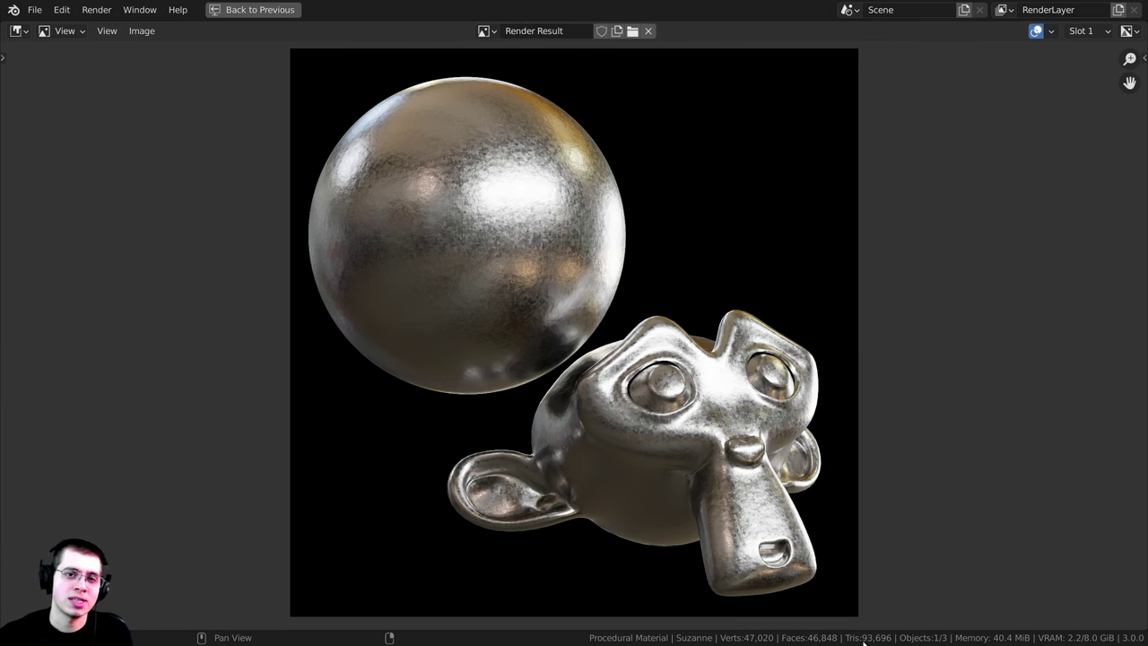